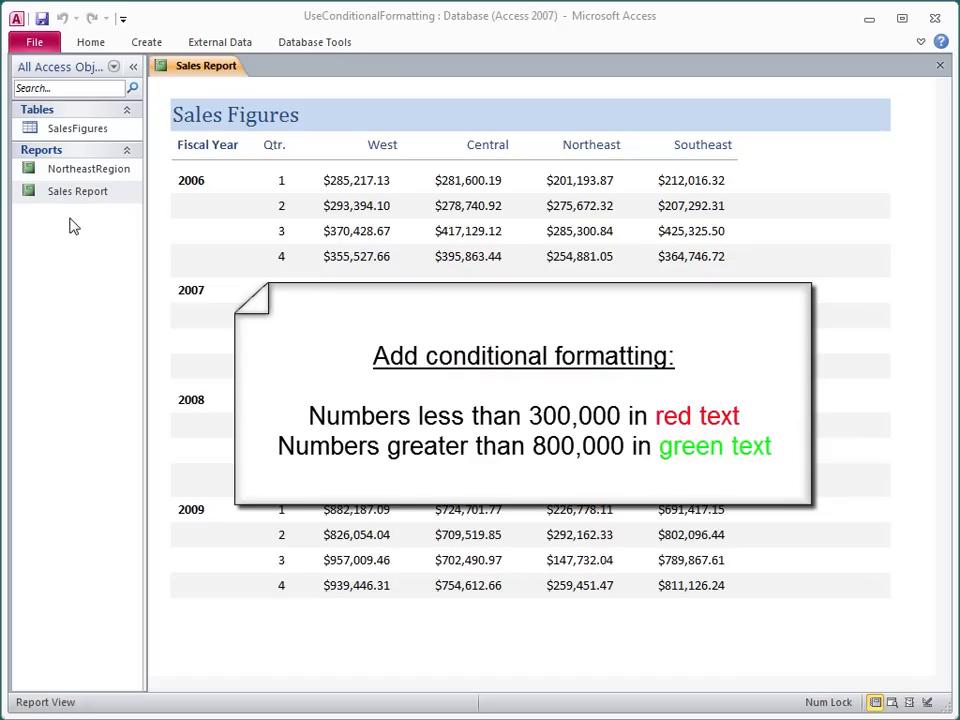
Step: Switch the Sales Report to Layout View and select the West through Southeast sales columns
right_click(187, 70)
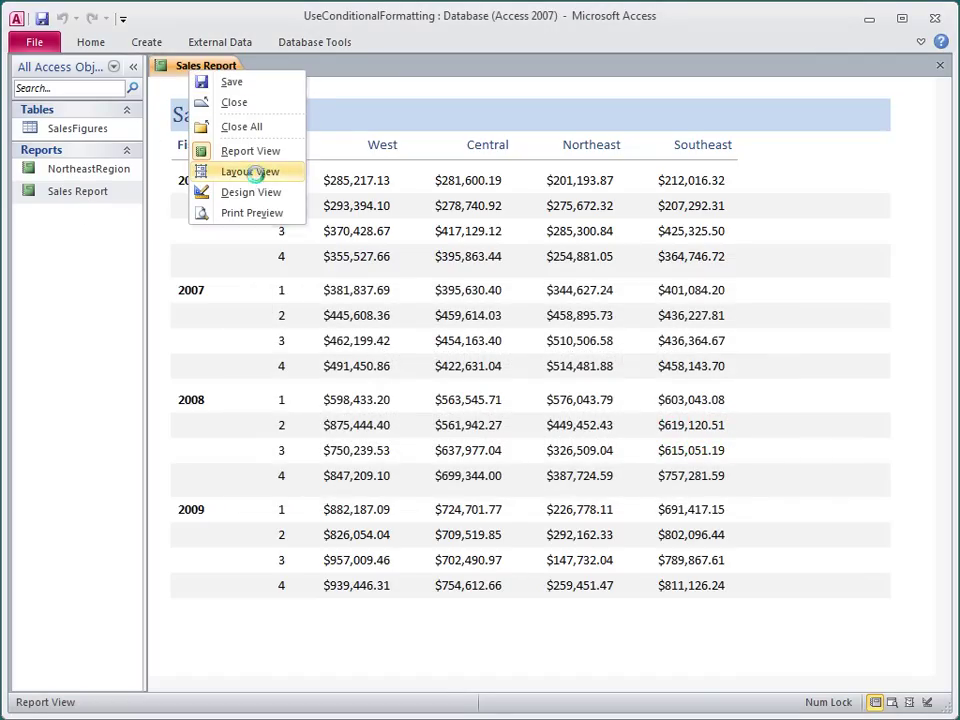
left_click(258, 179)
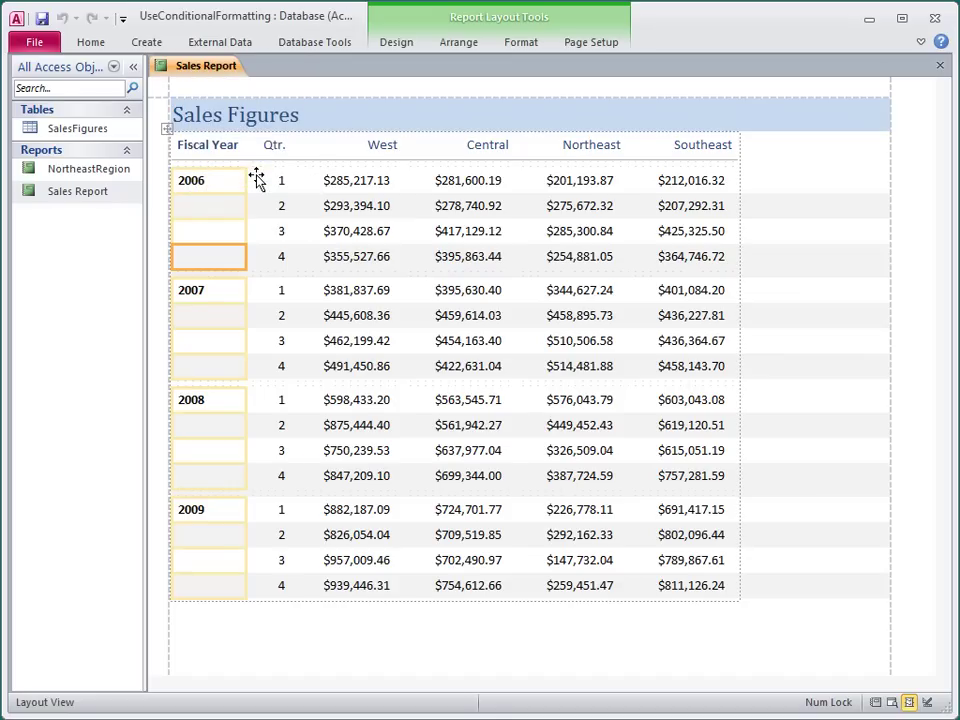
left_click(339, 237)
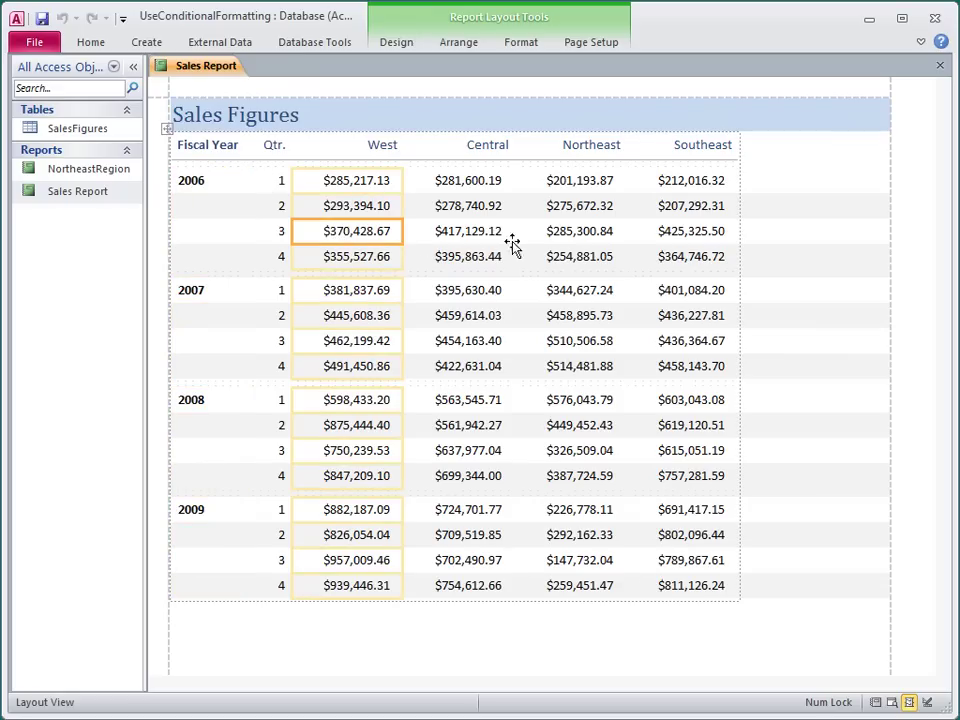
left_click(672, 237, "shift")
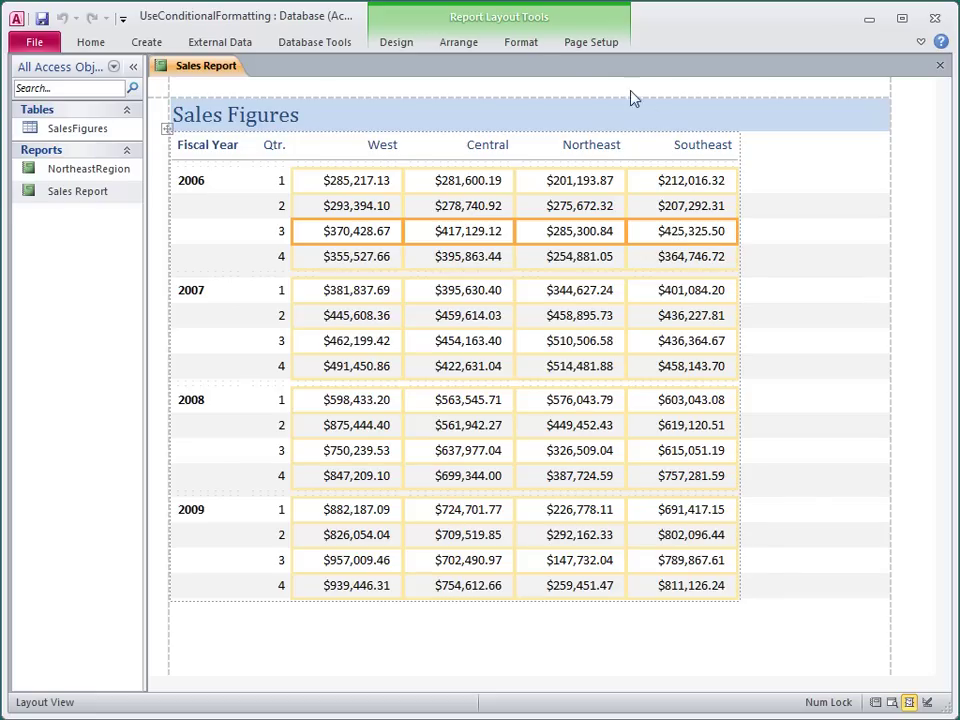
Step: Open Conditional Formatting from the Format tab, keeping the rules shown for the multiple selected columns
left_click(522, 44)
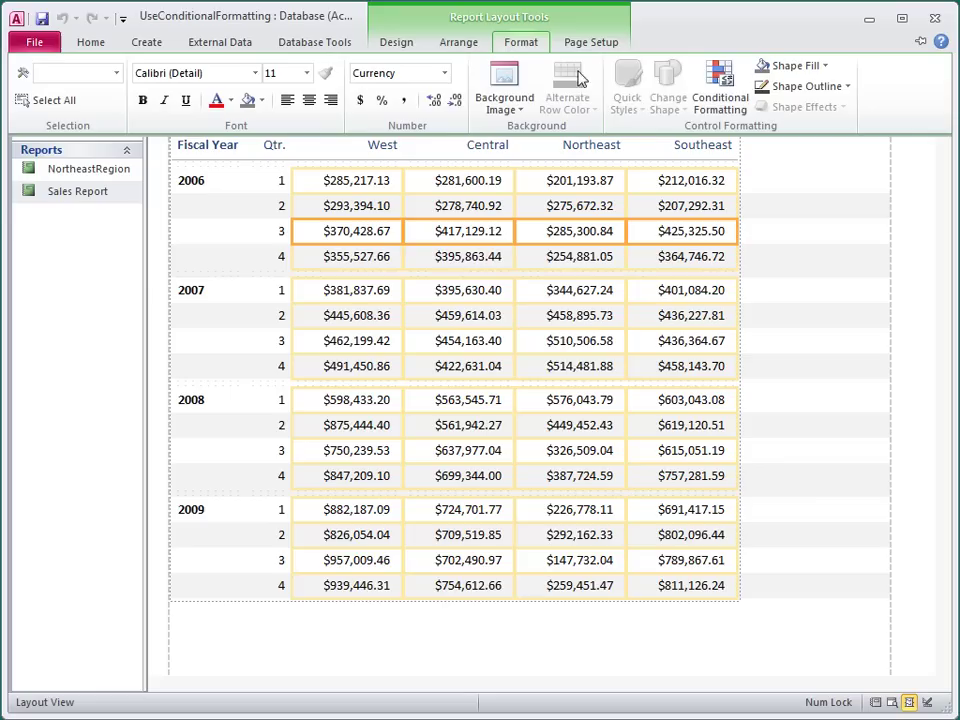
left_click(721, 118)
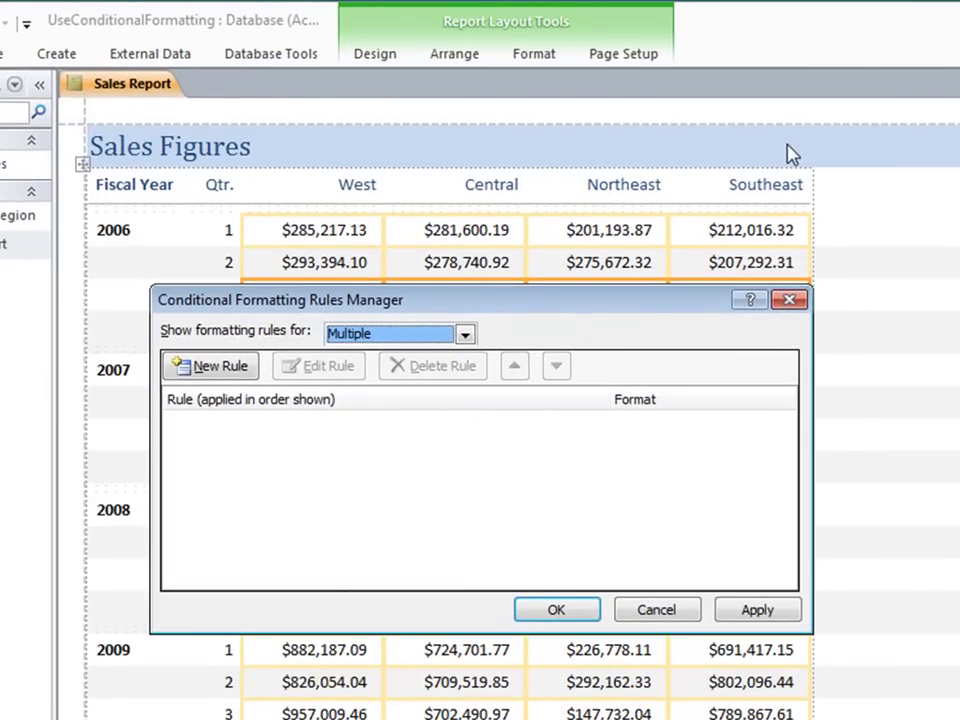
left_click(465, 336)
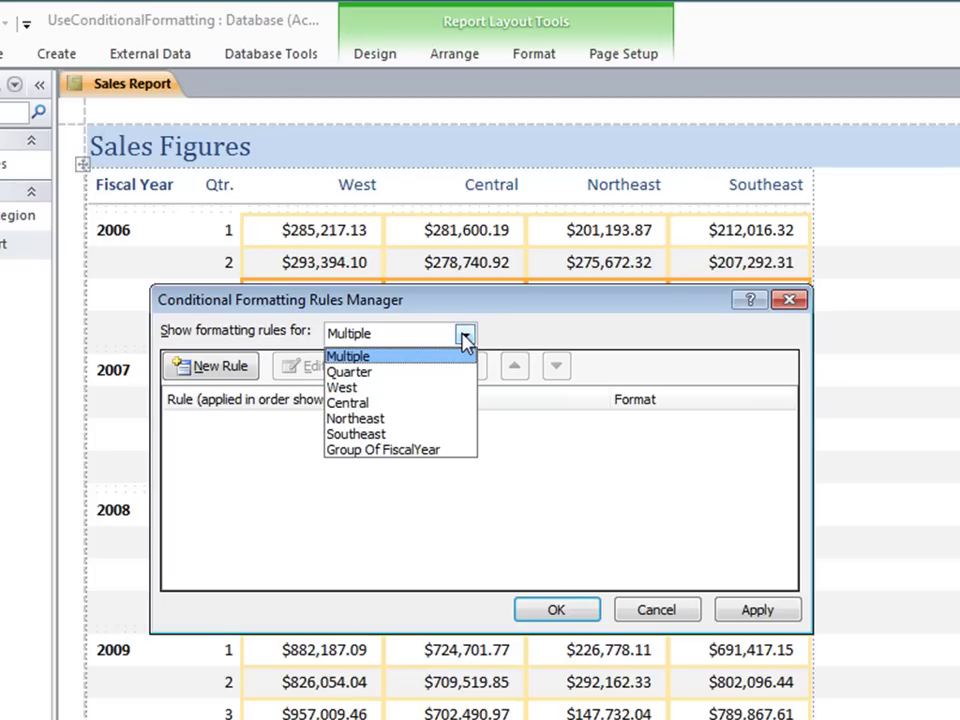
left_click(465, 337)
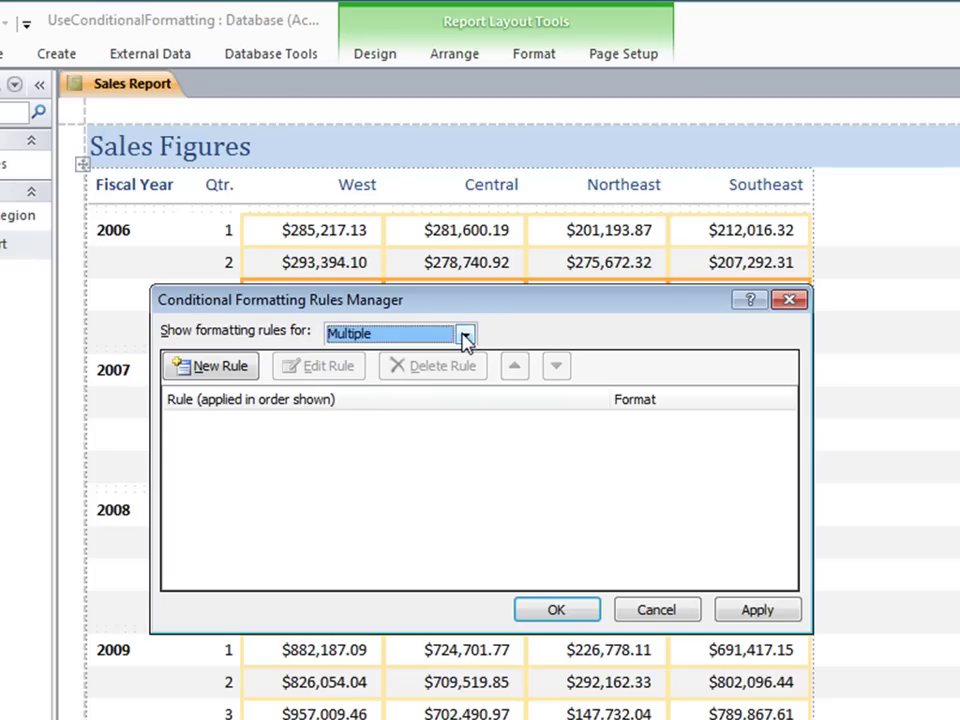
Step: Create a new rule with the condition Field Value Is less than 300000
left_click(245, 369)
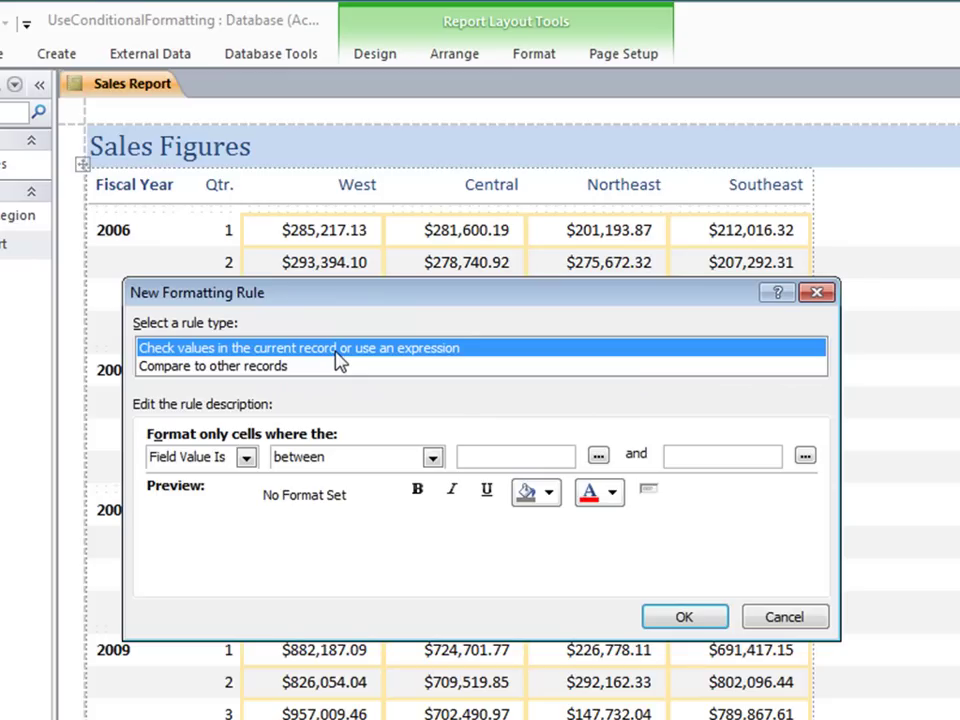
left_click(246, 457)
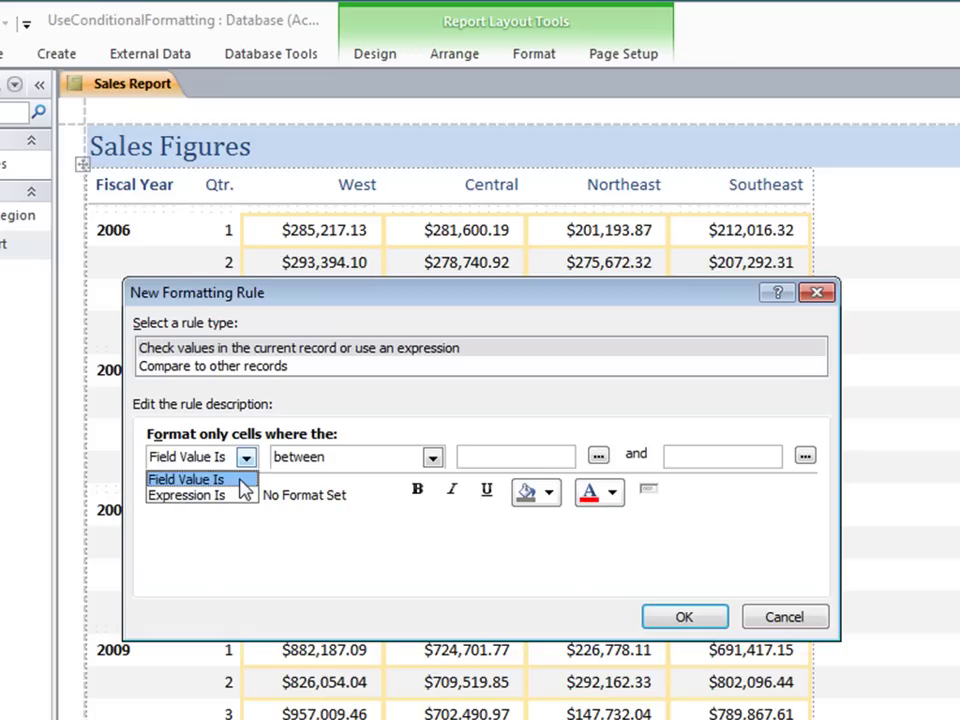
left_click(240, 479)
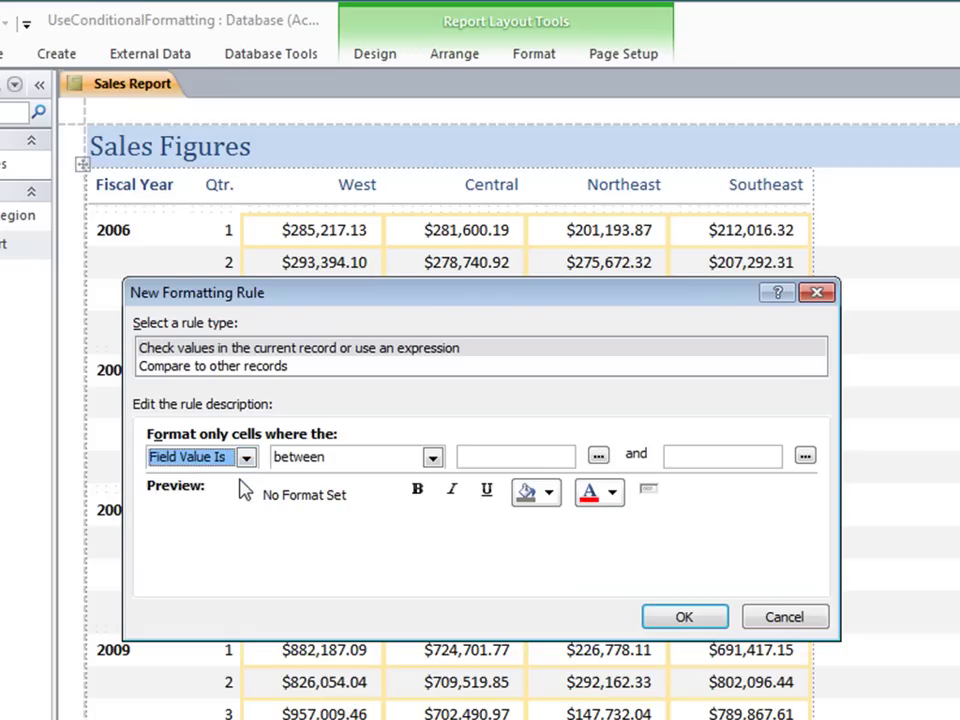
left_click(432, 458)
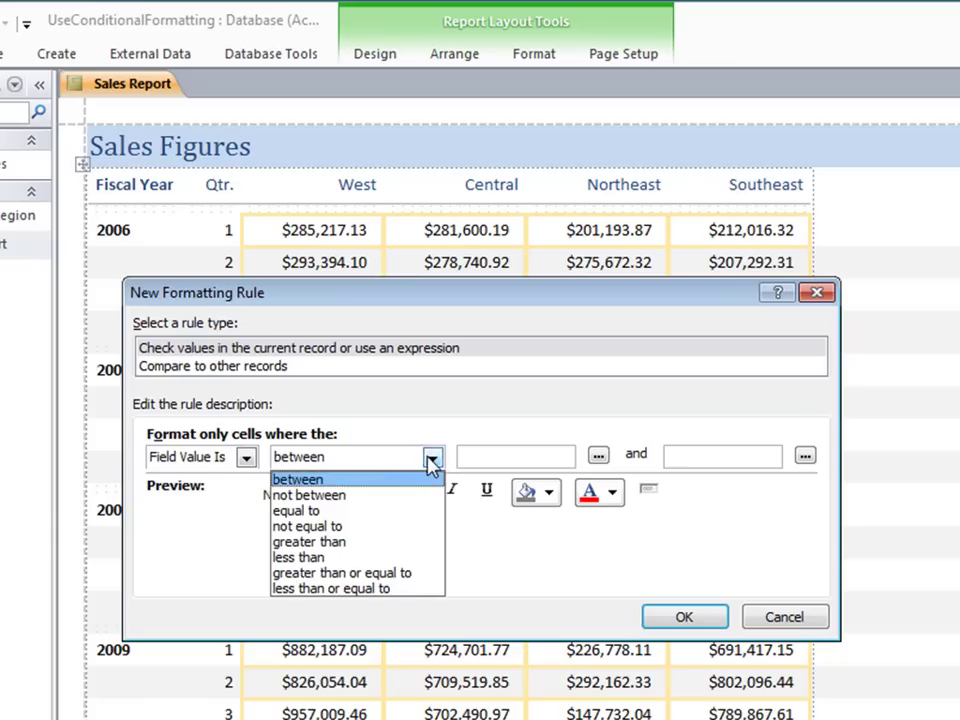
left_click(413, 557)
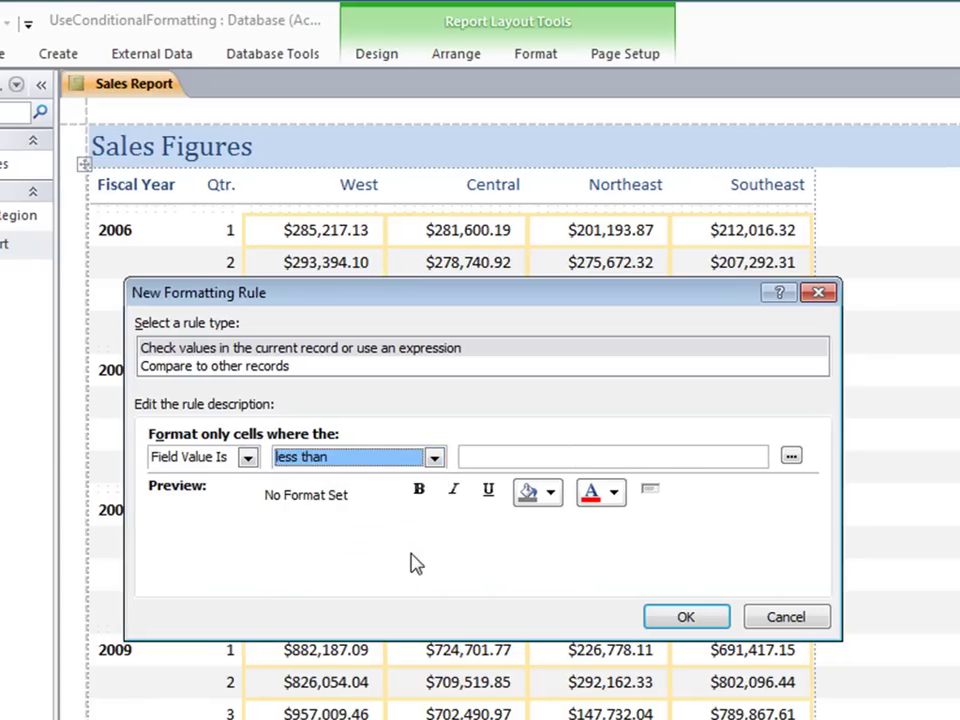
left_click(583, 457)
type("300000")
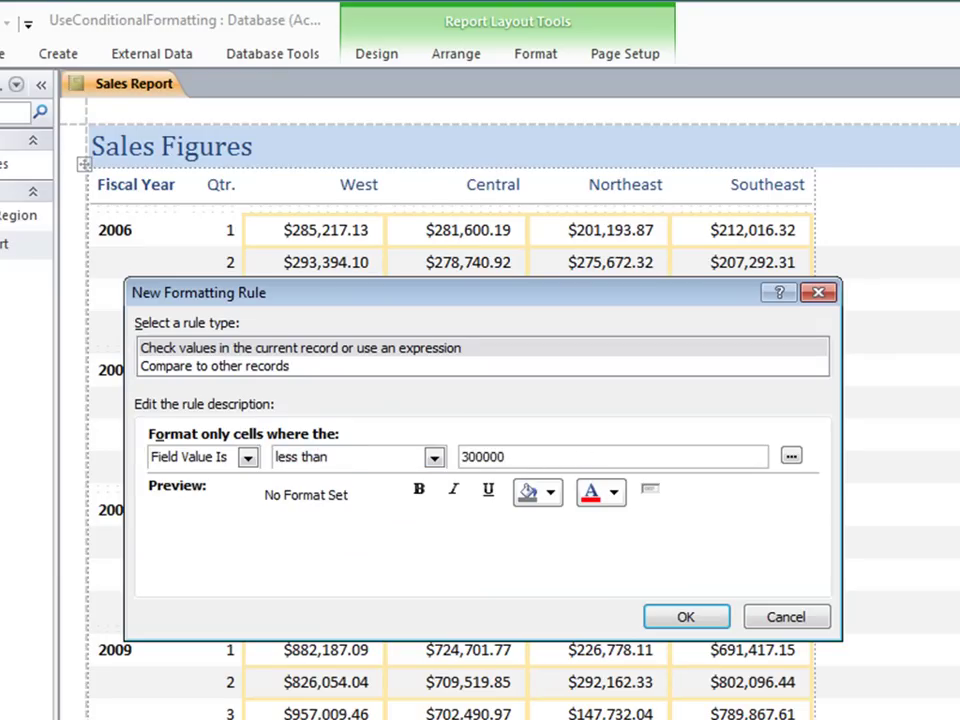
Step: Give the less-than-300000 rule a red font colour, leaving the Expression Builder unchanged
left_click(791, 457)
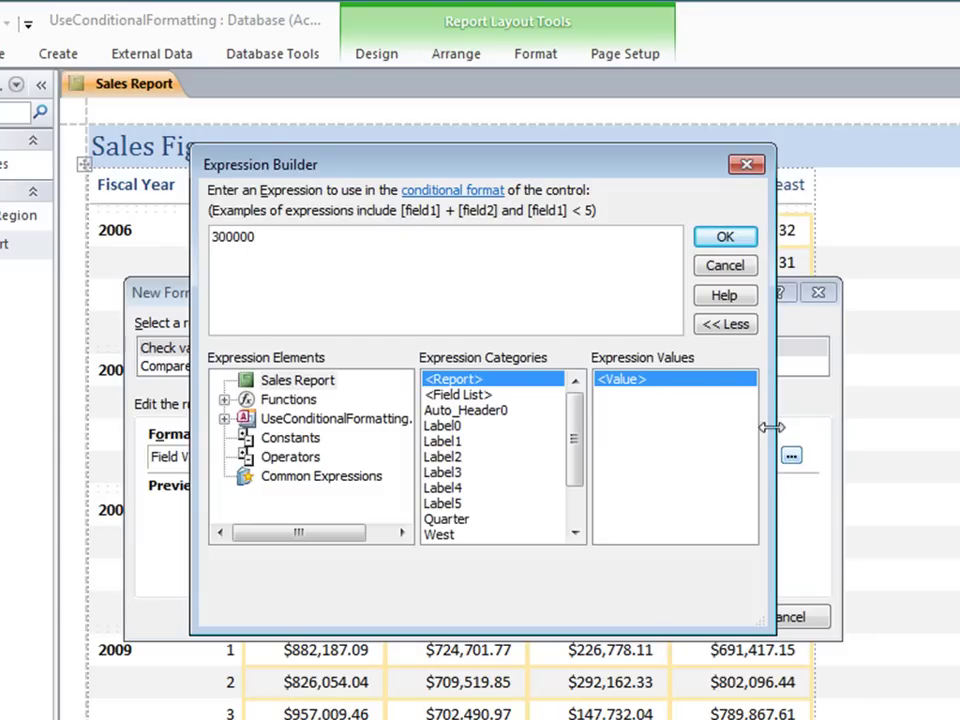
left_click(749, 270)
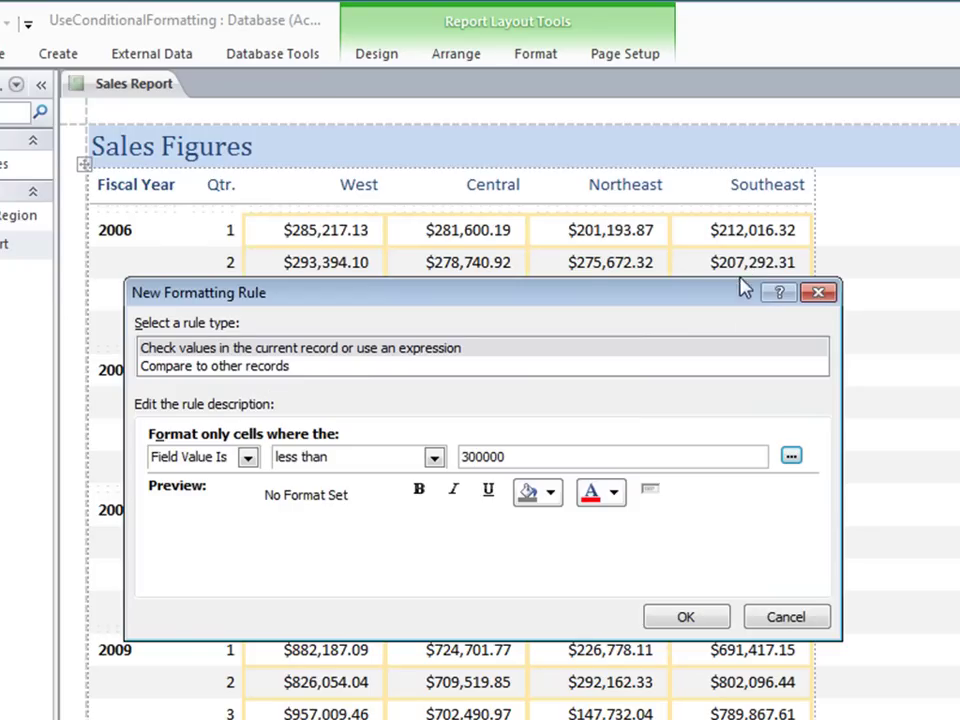
left_click(614, 492)
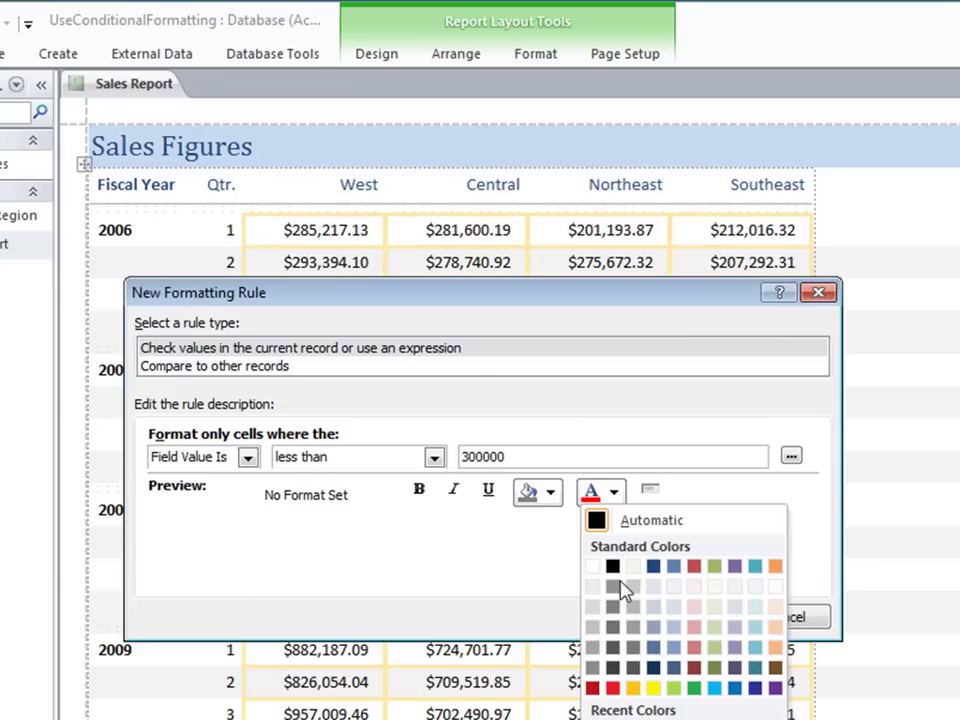
left_click(621, 627)
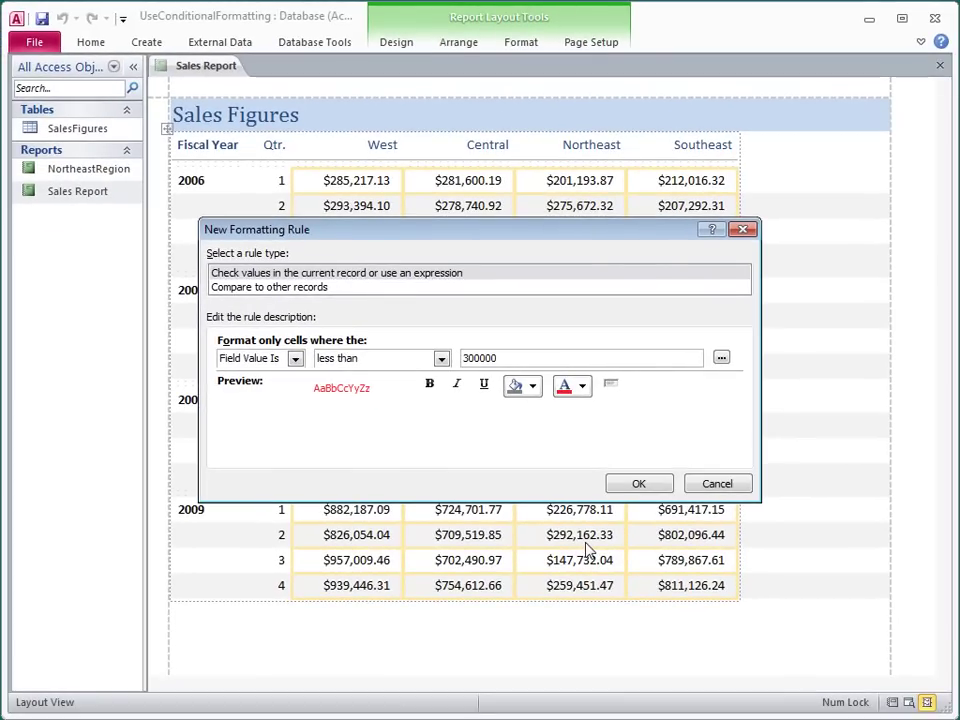
Step: Confirm the red rule in both dialogs and view the Sales Report in Report View
left_click(630, 485)
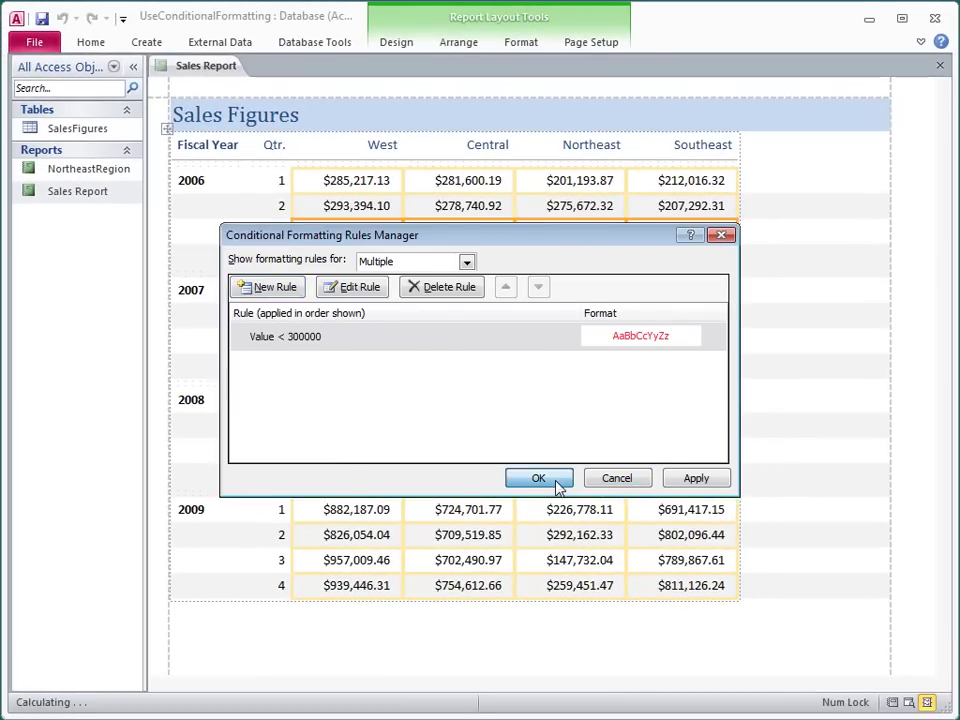
left_click(556, 488)
right_click(212, 69)
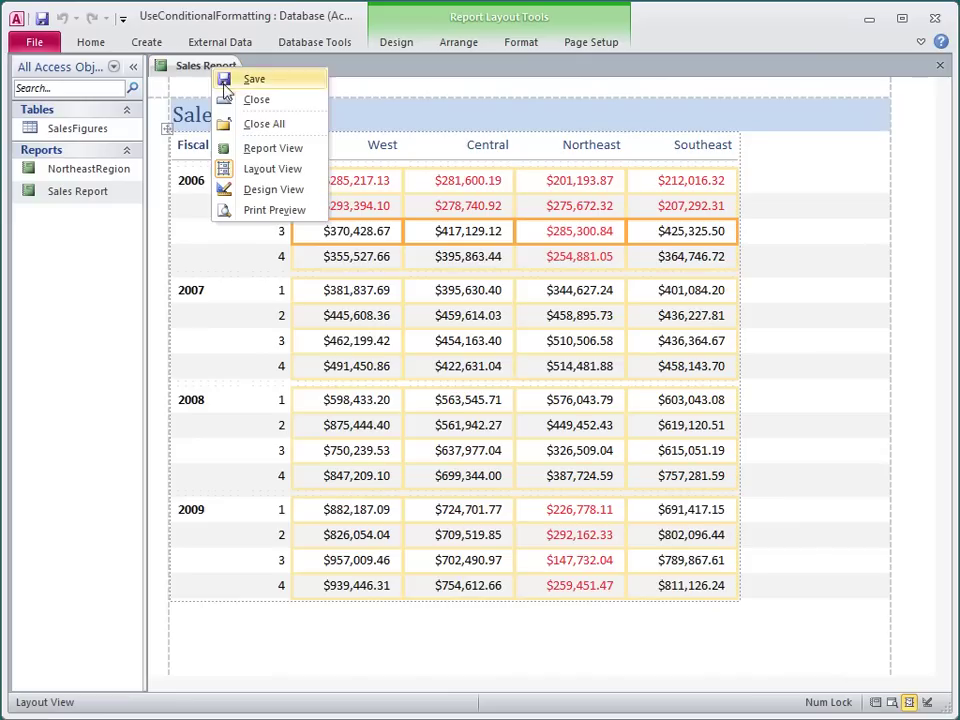
left_click(205, 112)
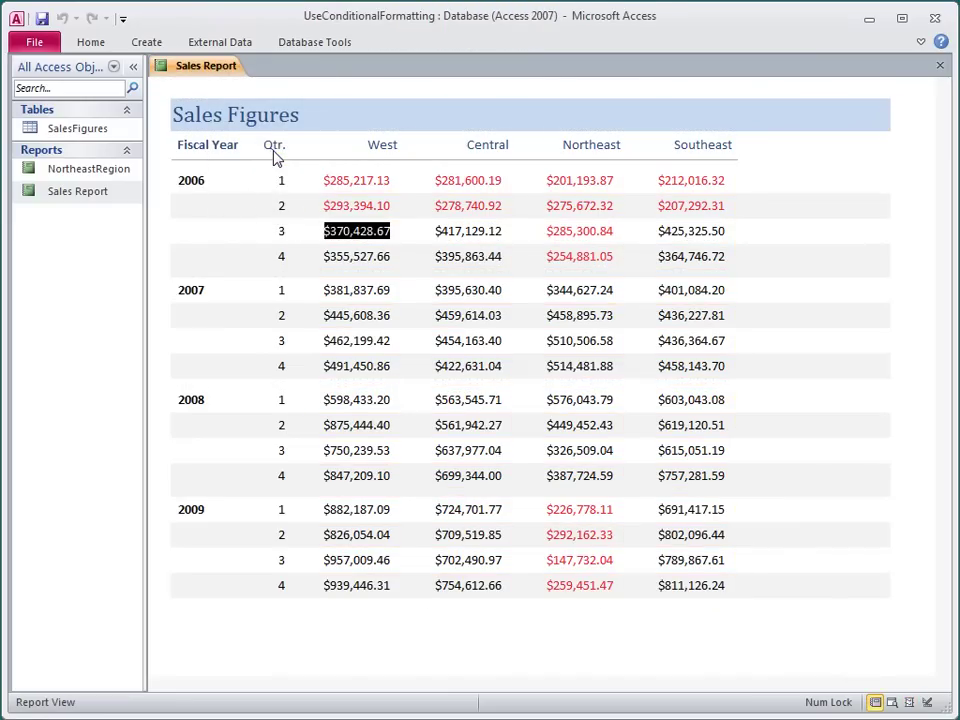
left_click(287, 125)
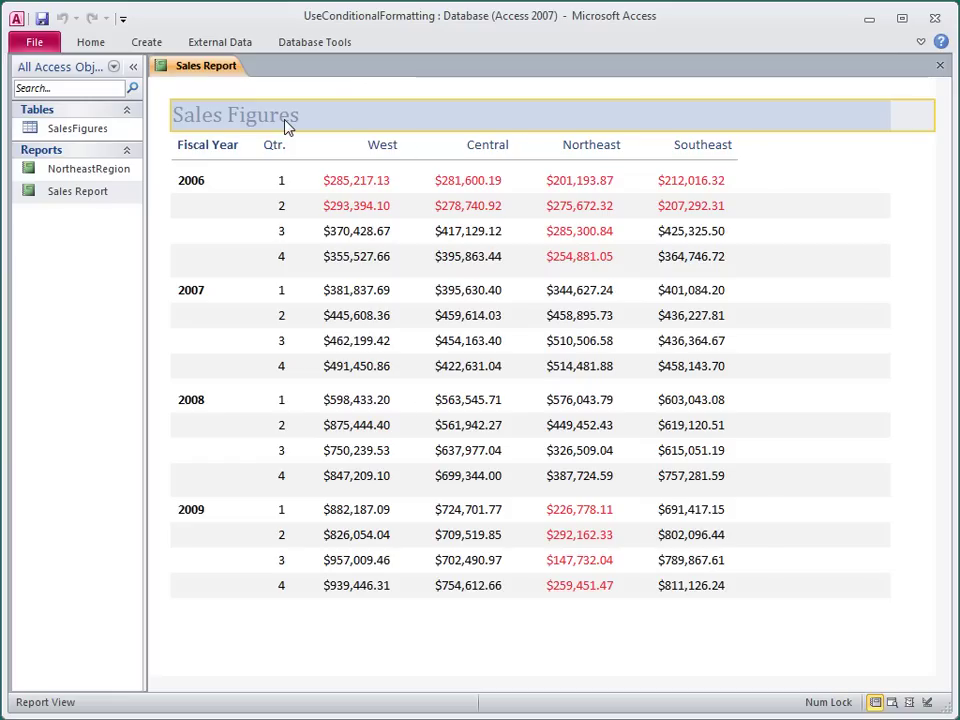
Step: Return to Layout View, reselect the four region columns, and reopen the conditional formatting rules
right_click(215, 68)
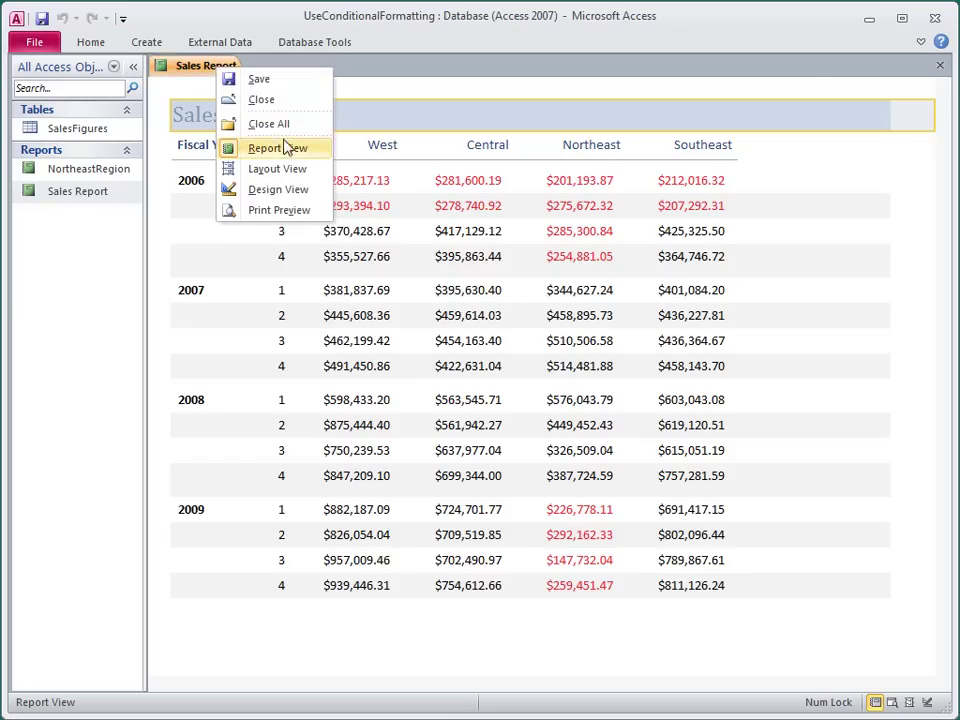
left_click(319, 170)
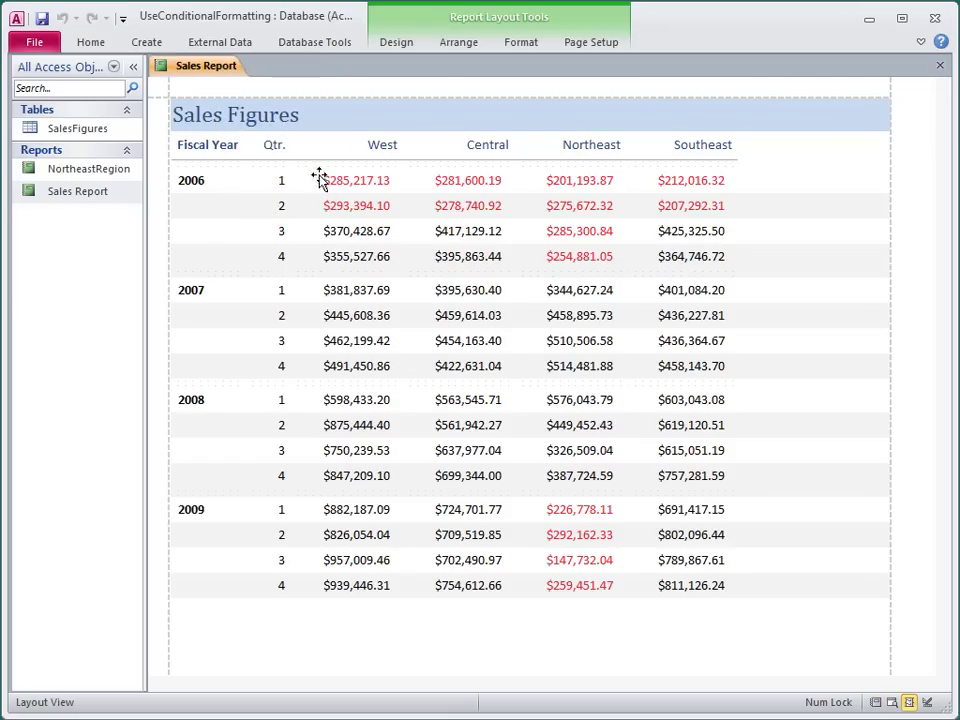
left_click(345, 208)
left_click(683, 207, "shift")
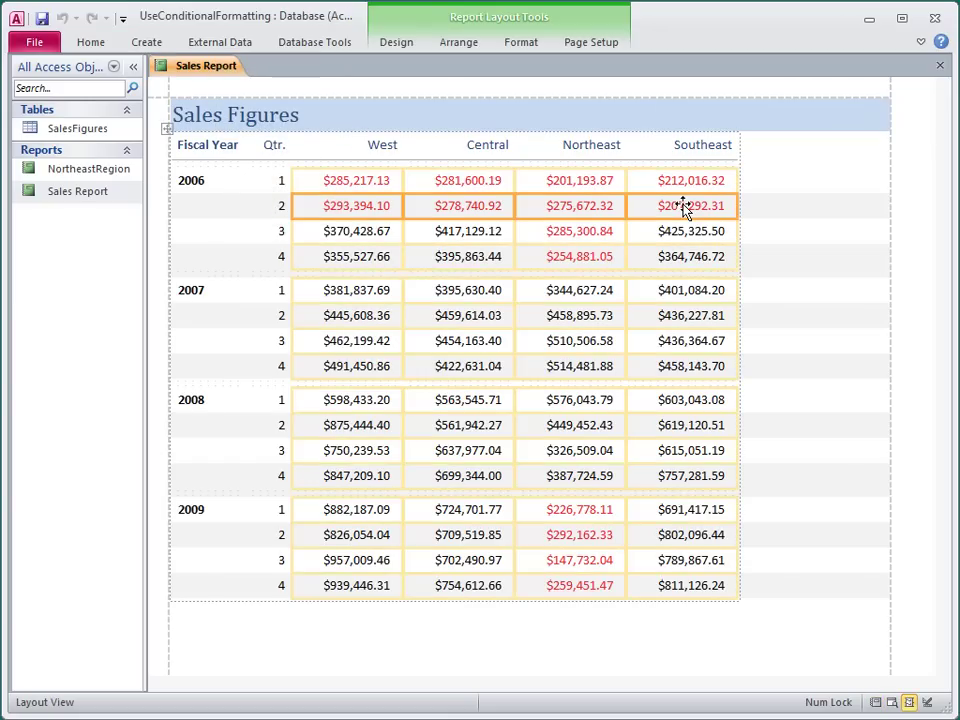
left_click(539, 46)
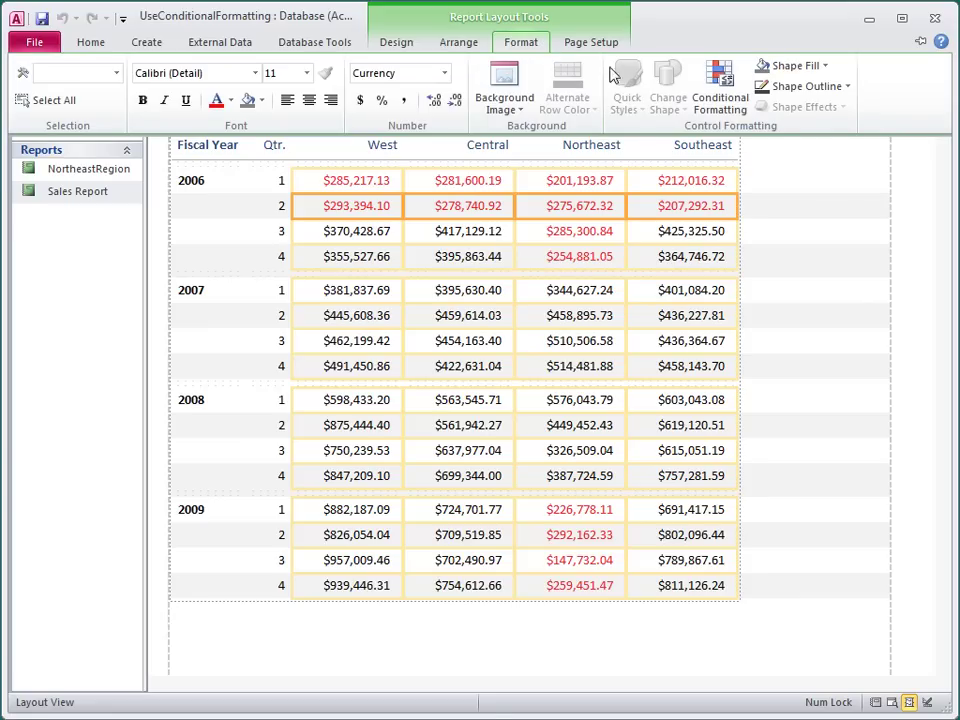
left_click(718, 100)
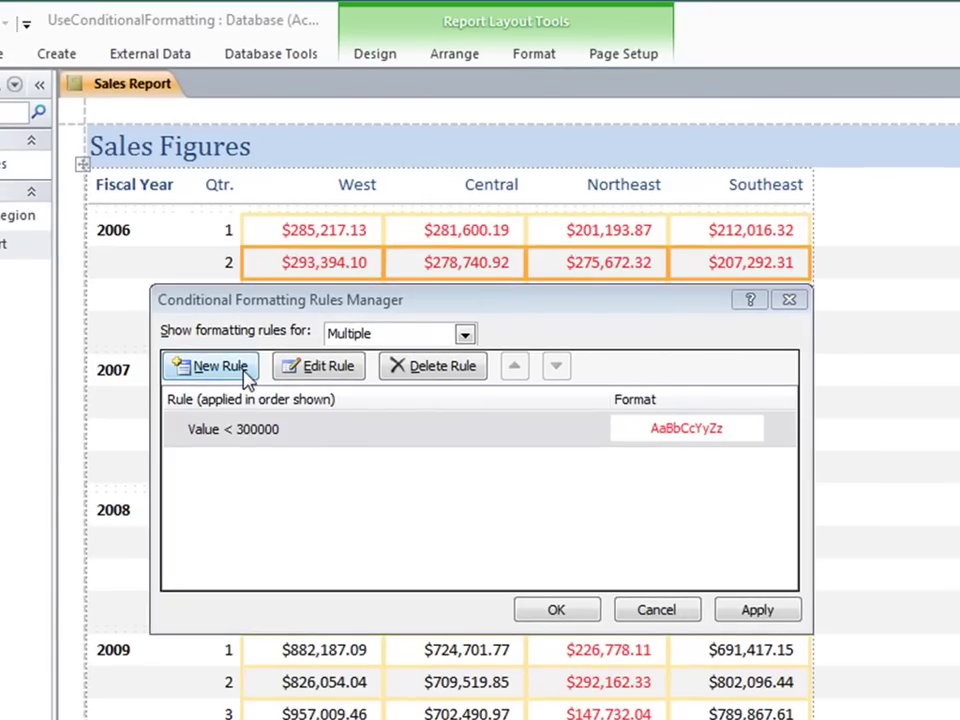
Step: Add a rule showing field values greater than 800000 in green text
left_click(222, 367)
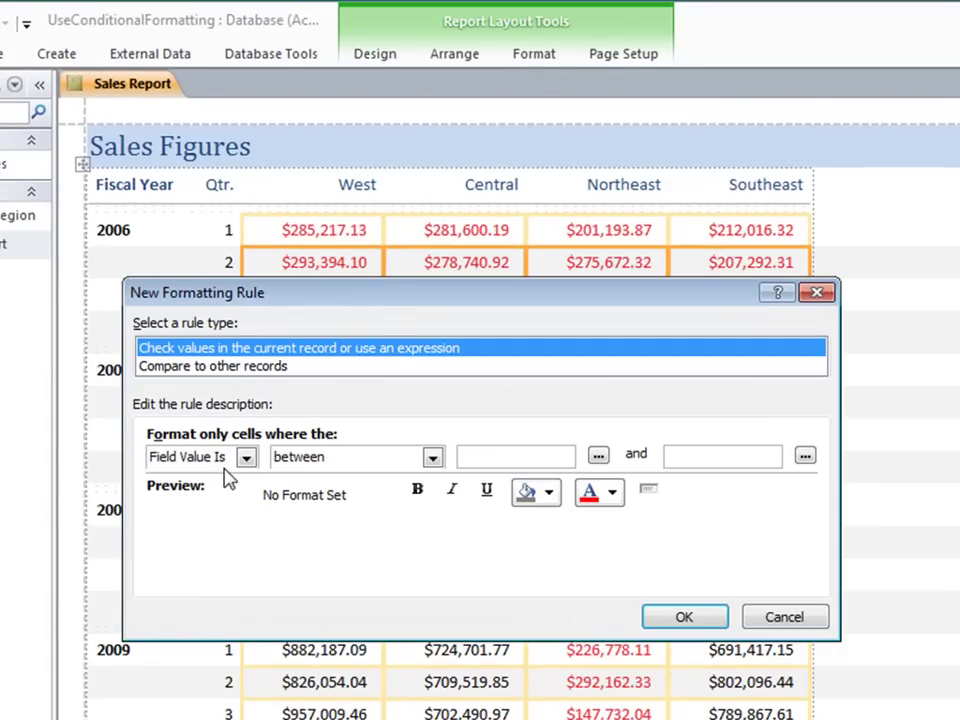
left_click(432, 457)
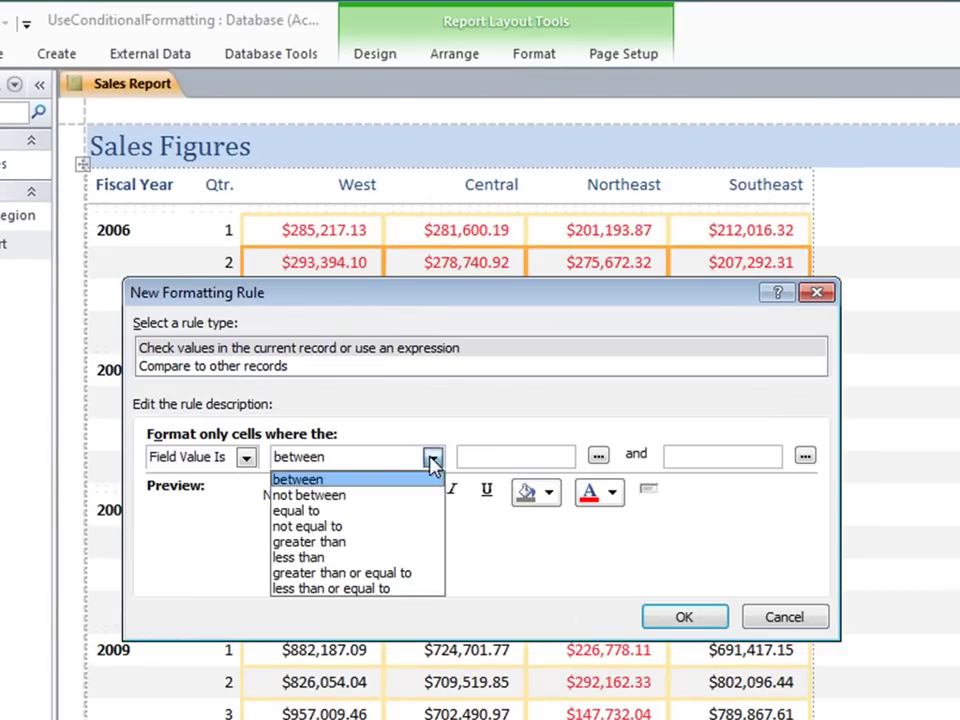
left_click(408, 541)
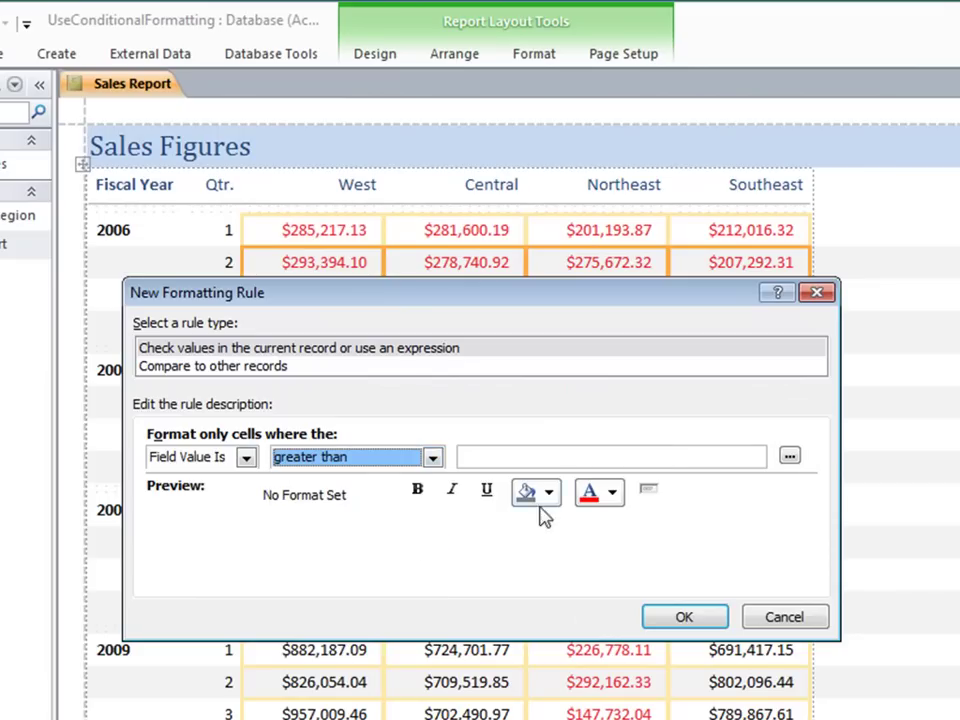
left_click(574, 456)
type("800000")
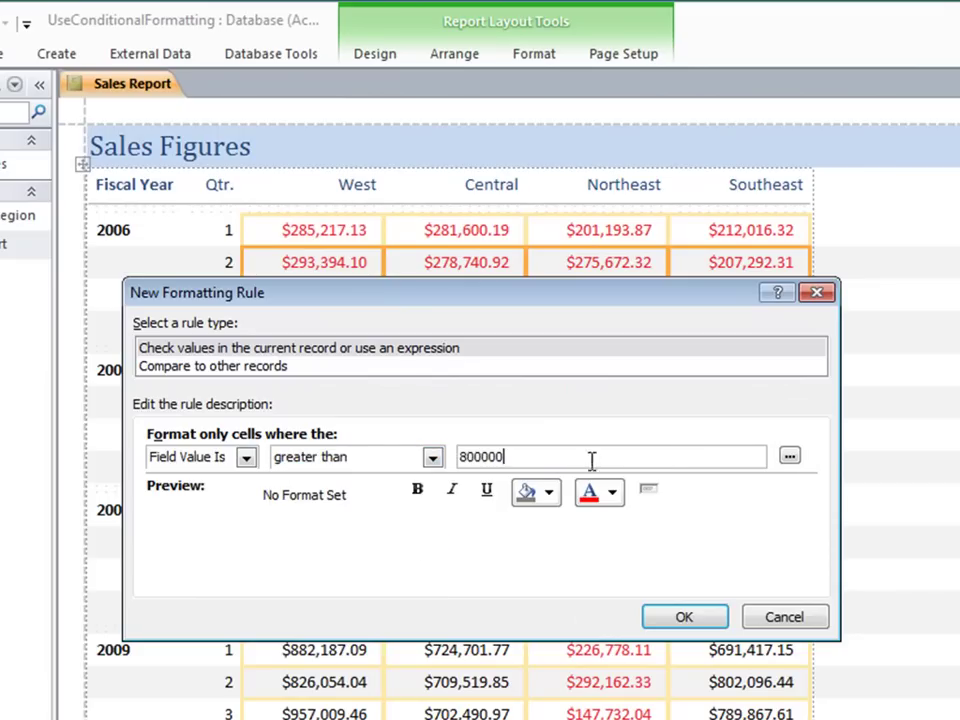
left_click(613, 495)
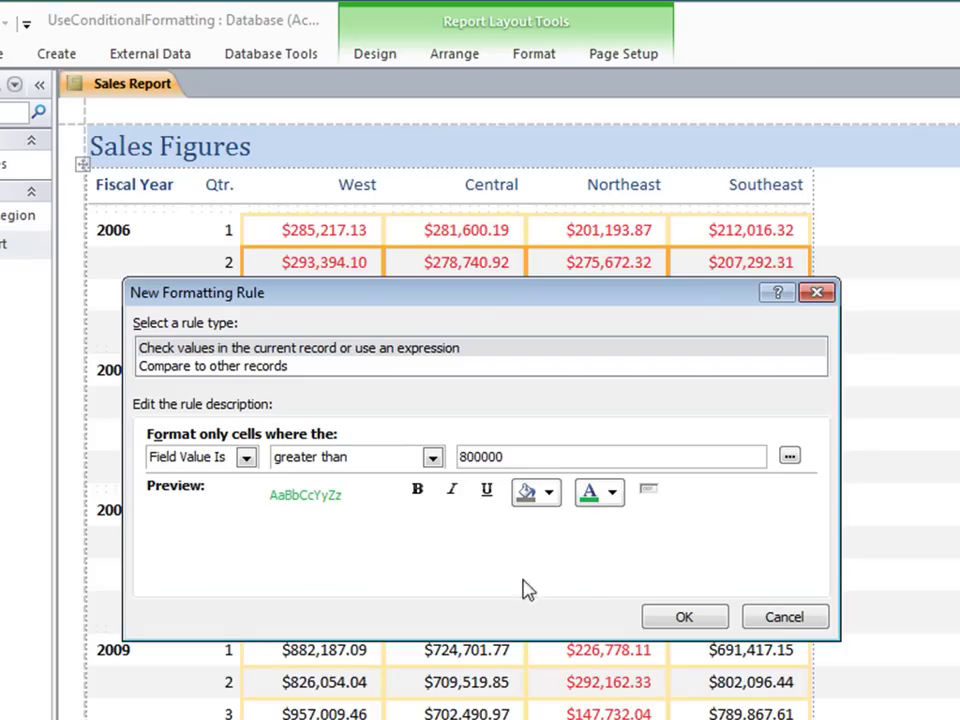
left_click(664, 620)
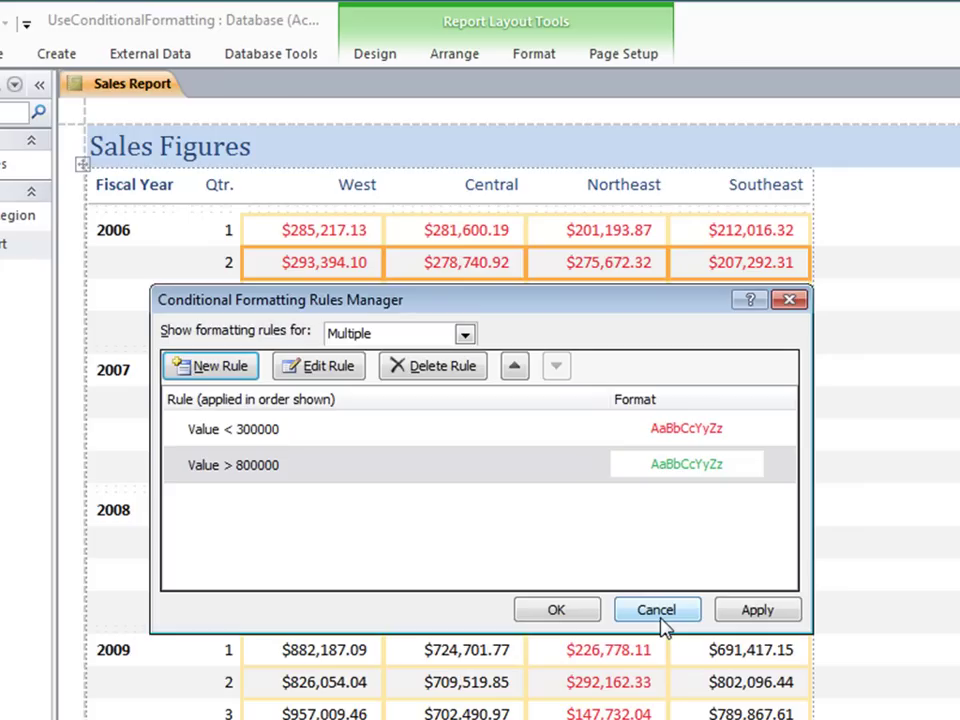
Step: Keep the Value > 800000 rule below the under-300000 rule and confirm both rules
left_click(508, 467)
left_click(515, 369)
left_click(556, 368)
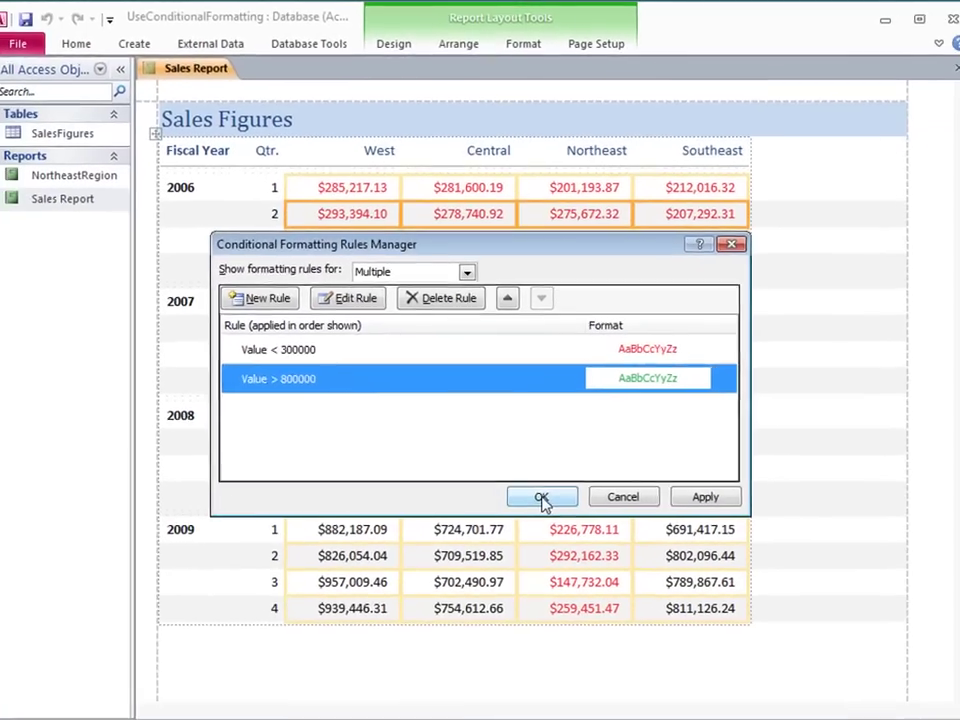
left_click(556, 610)
Step: Switch the Sales Report to Report View to see the red and green sales values
right_click(212, 66)
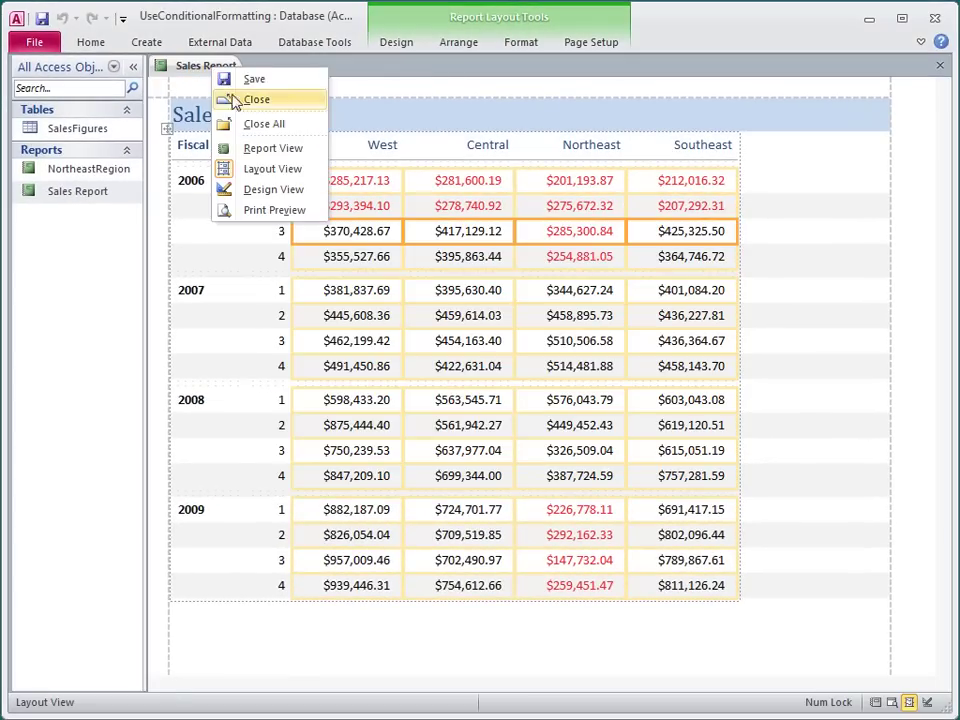
left_click(270, 149)
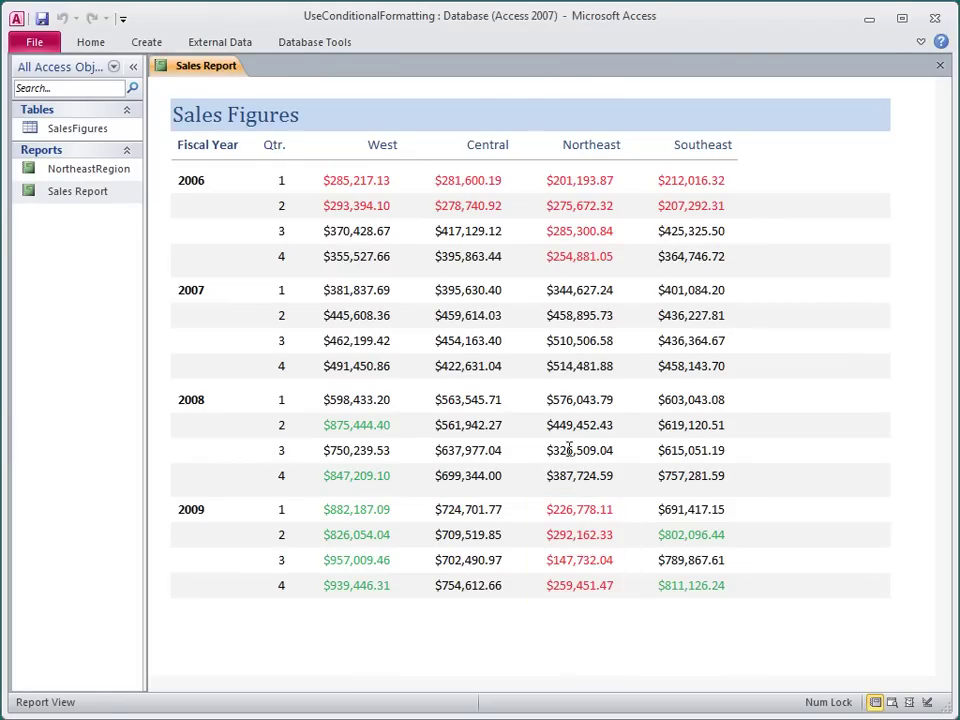
Step: Close the Sales Report and open the NortheastRegion report from the Navigation Pane
left_click(940, 68)
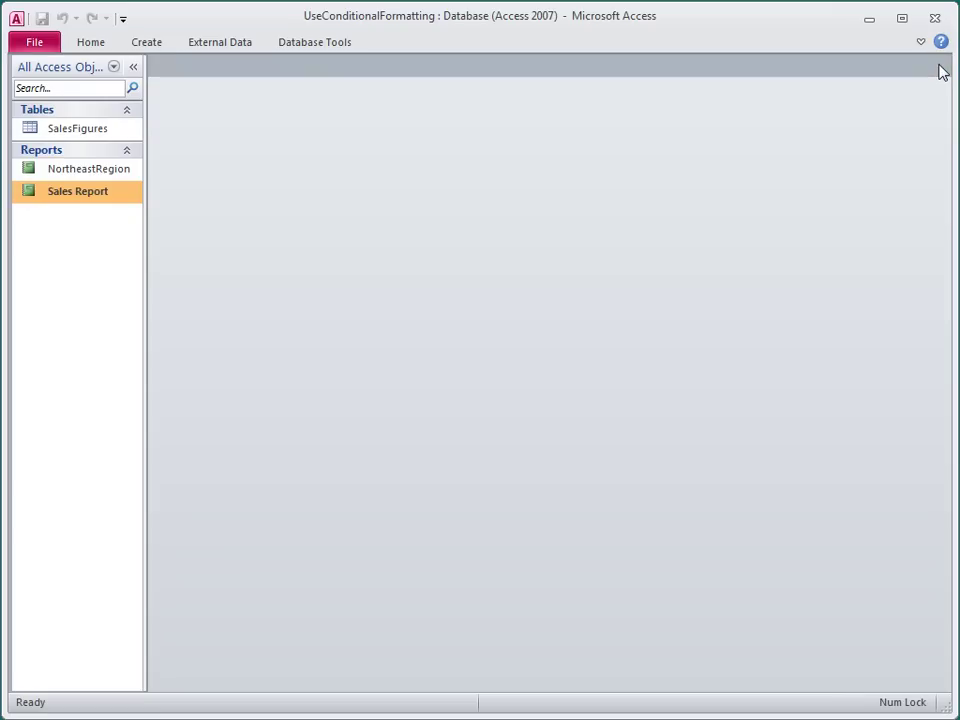
double_click(116, 172)
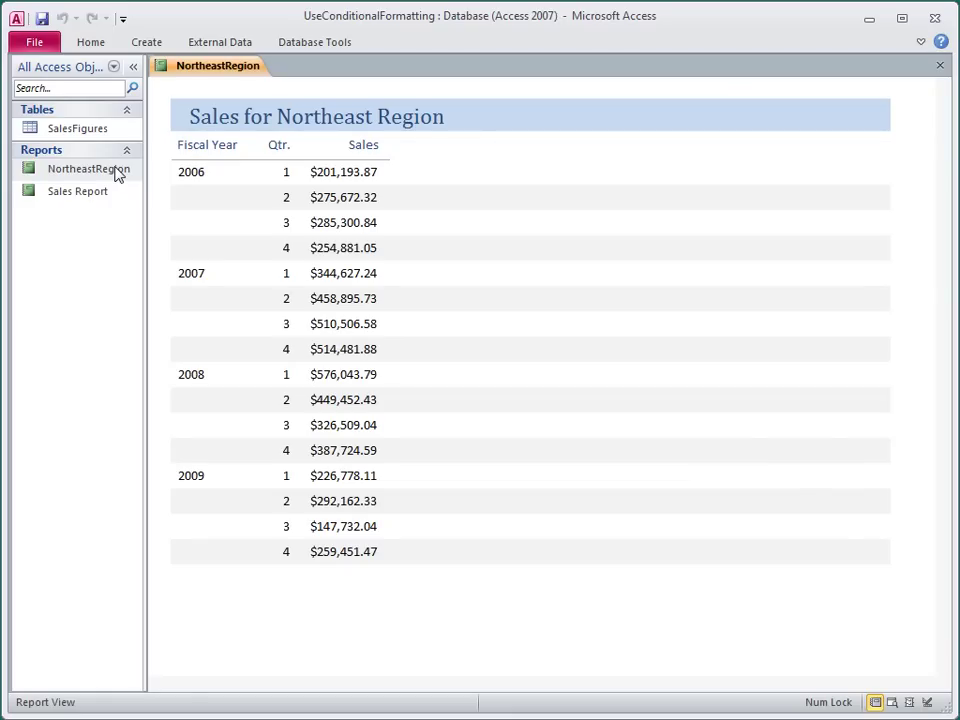
Step: Put the NortheastRegion report in Layout View and open Conditional Formatting for its Sales column
right_click(212, 70)
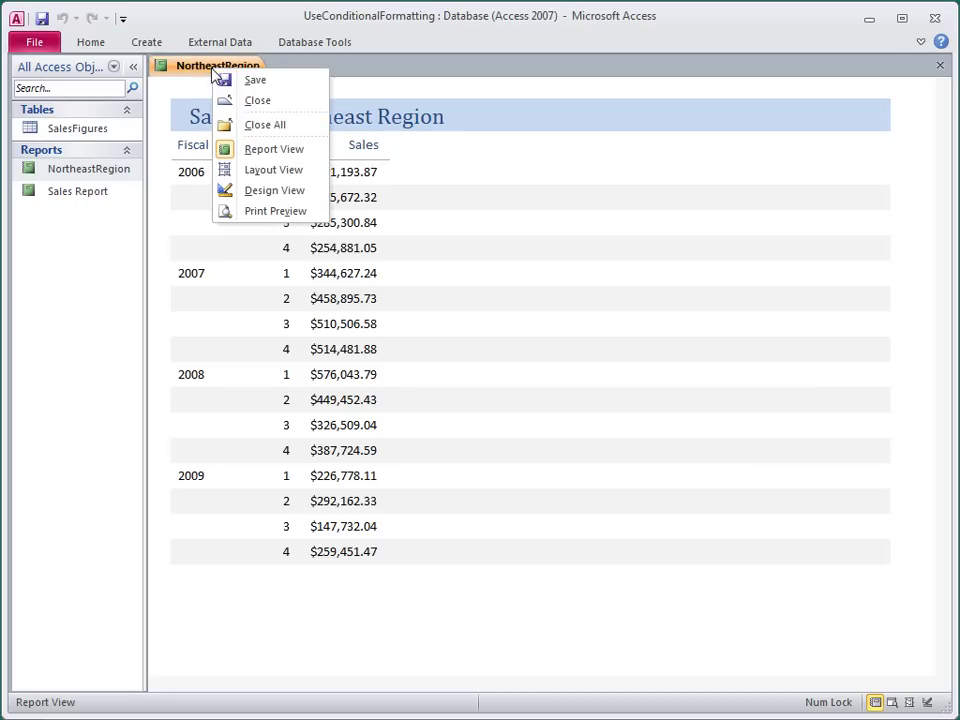
left_click(266, 171)
left_click(323, 180)
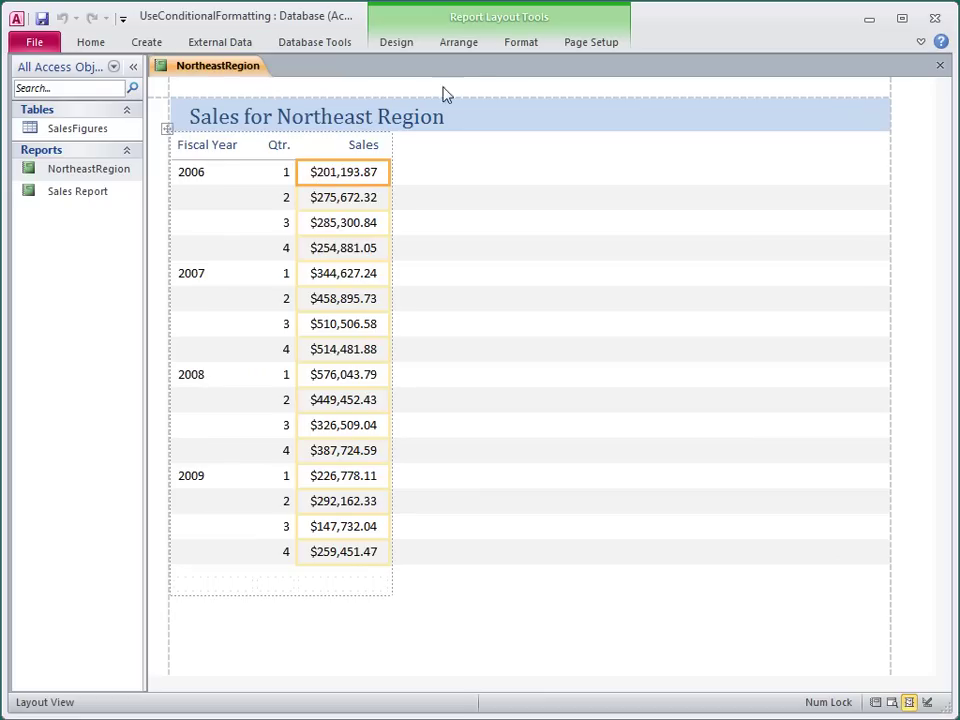
left_click(520, 42)
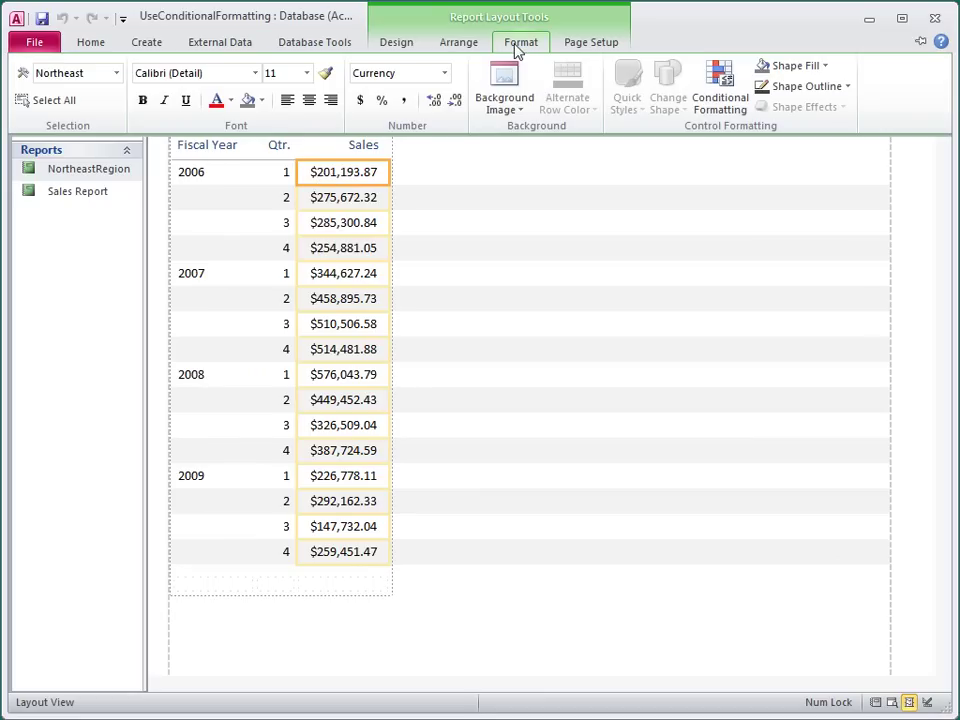
left_click(705, 108)
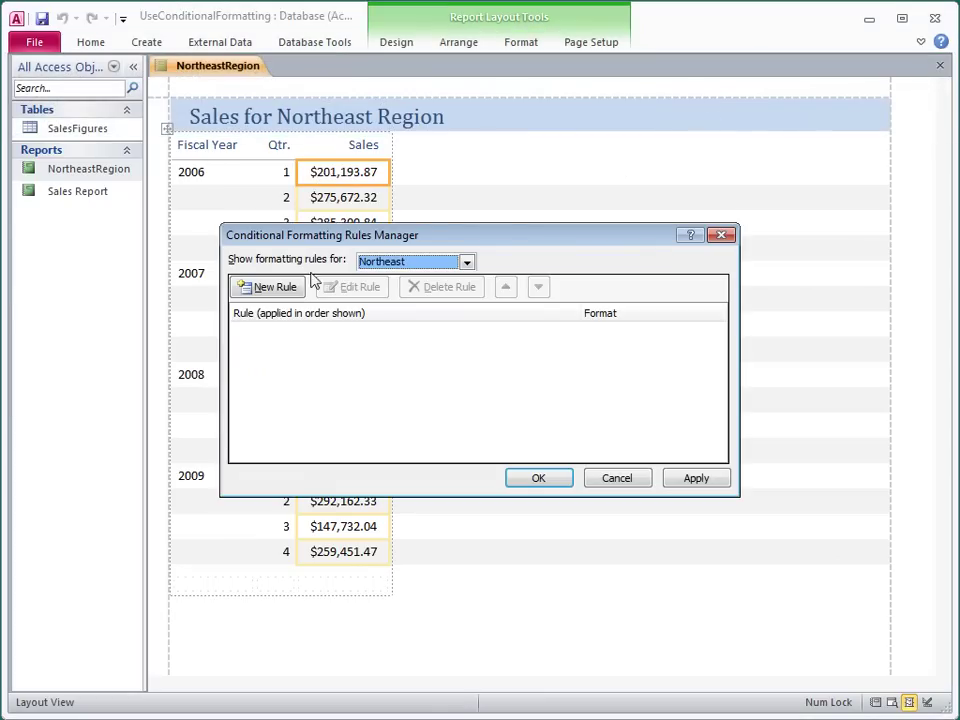
Step: Create a 'Compare to other records' data bar rule with red bars for Sales
left_click(292, 288)
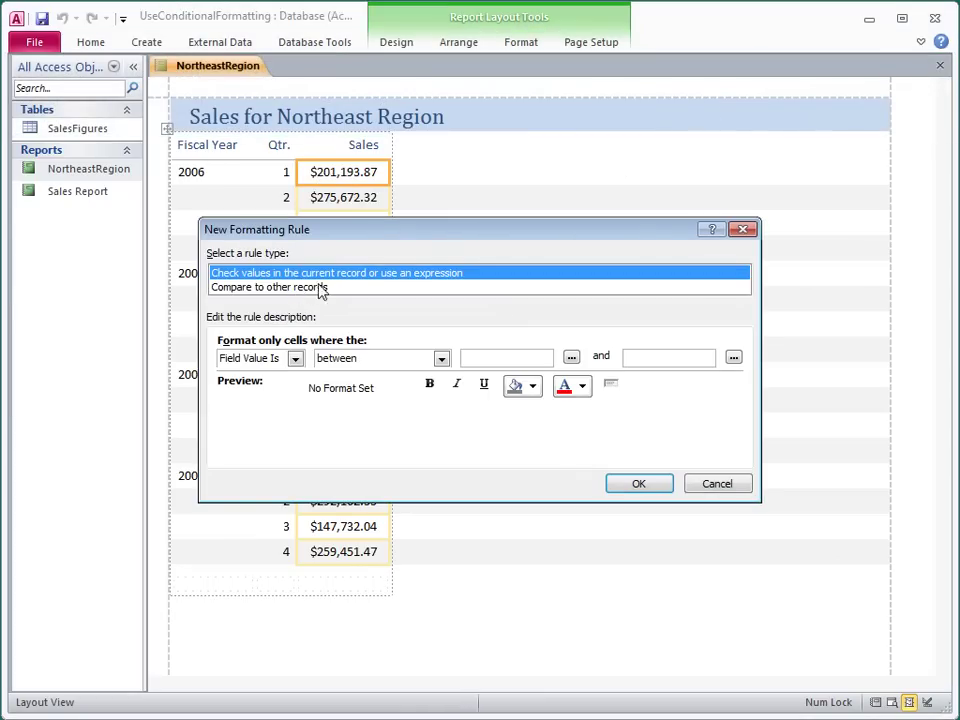
left_click(339, 289)
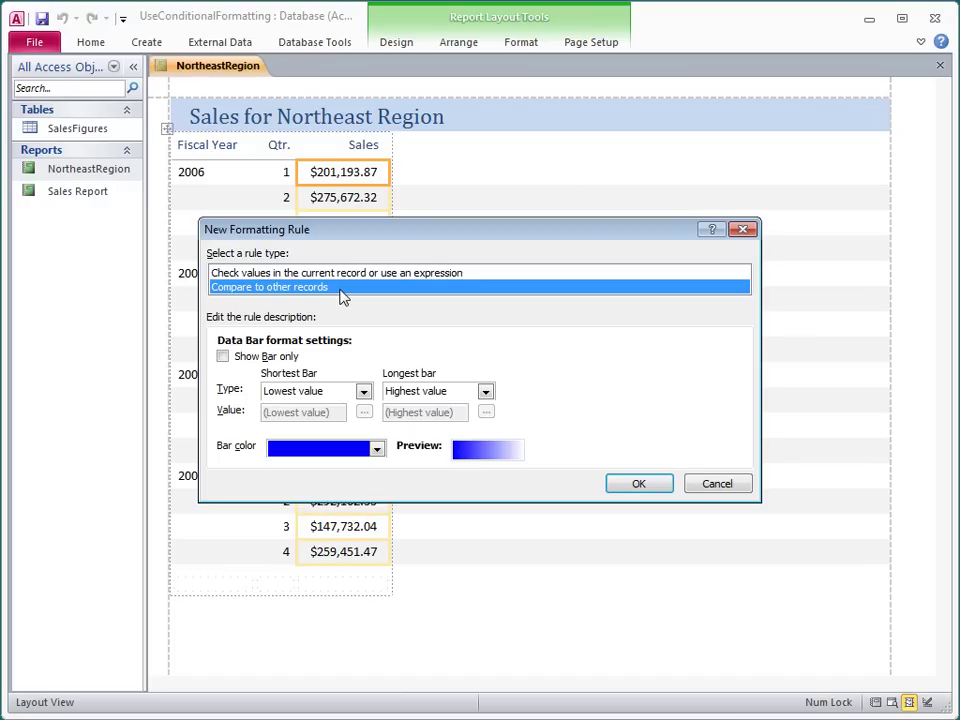
left_click(376, 448)
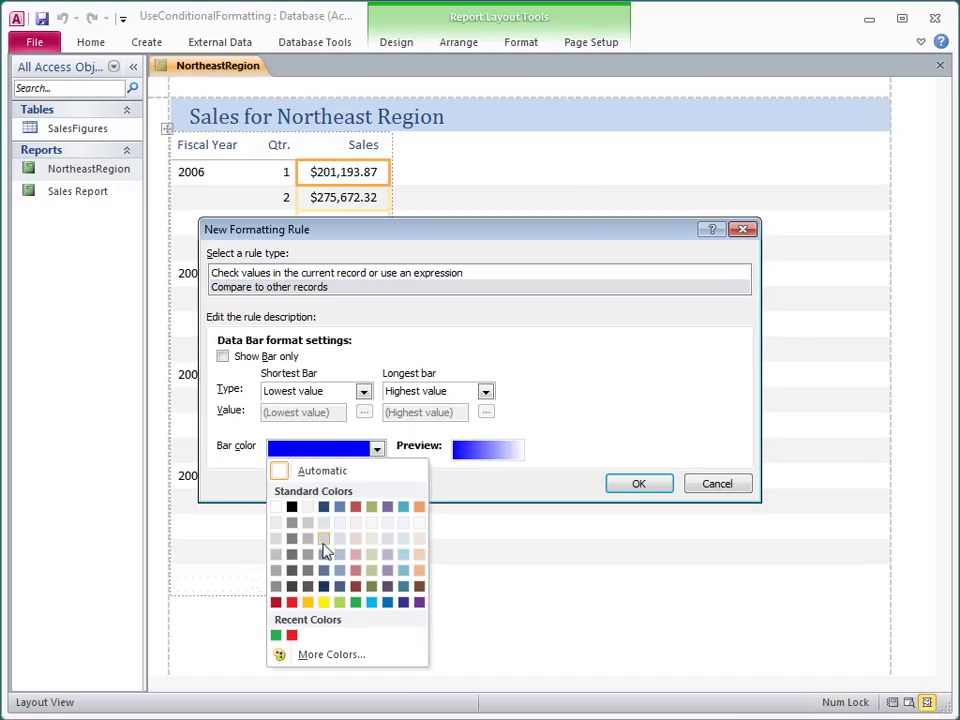
left_click(292, 603)
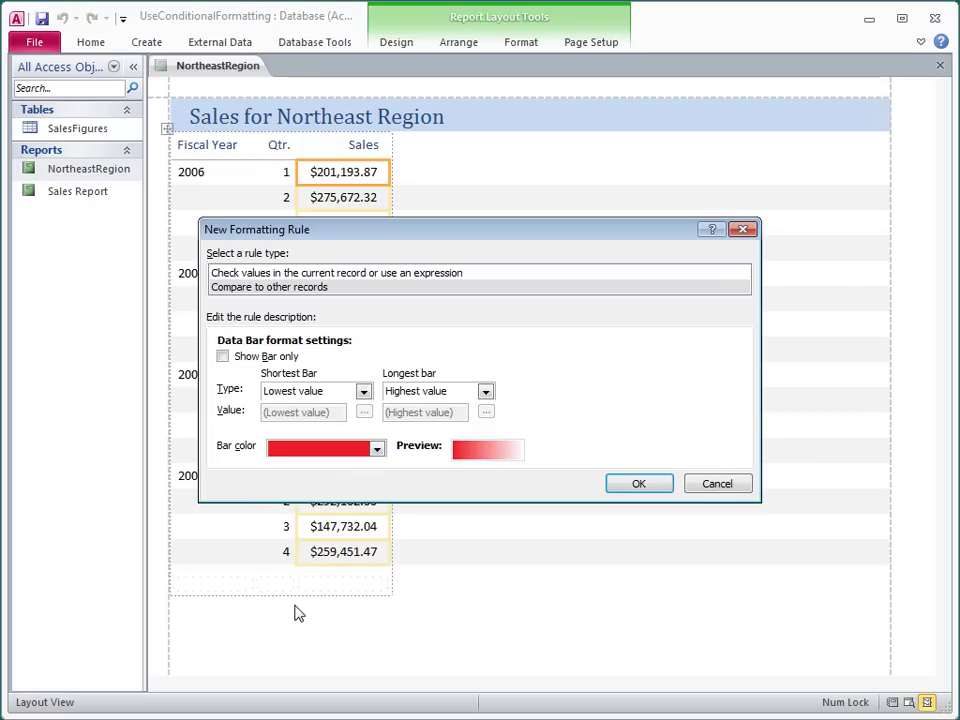
left_click(616, 488)
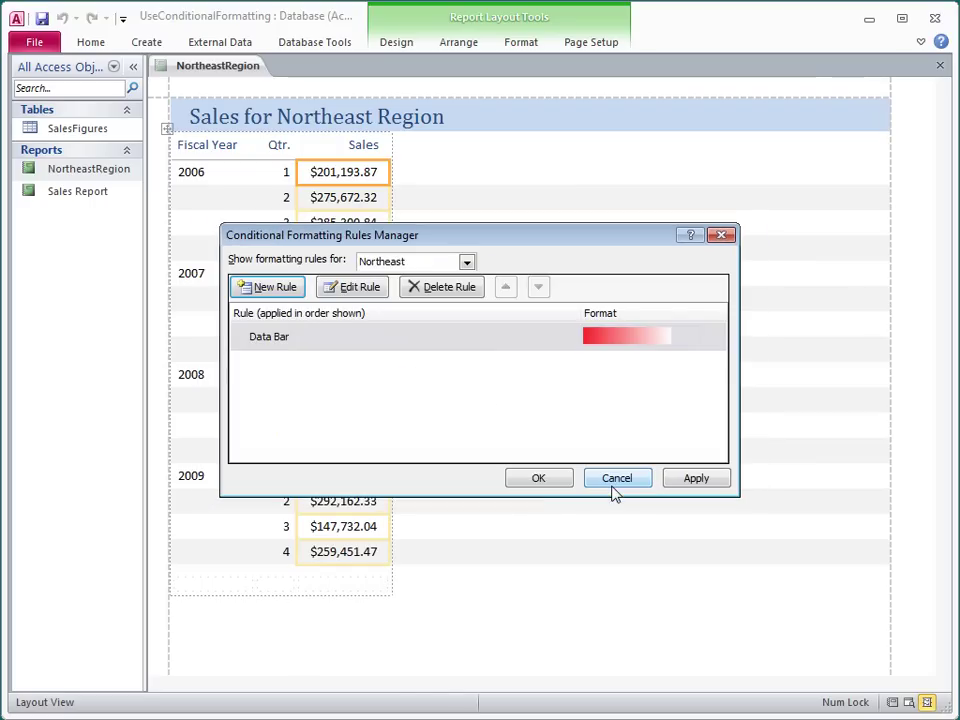
Step: Apply the red data bar rule and view the NortheastRegion report in Report View
left_click(560, 484)
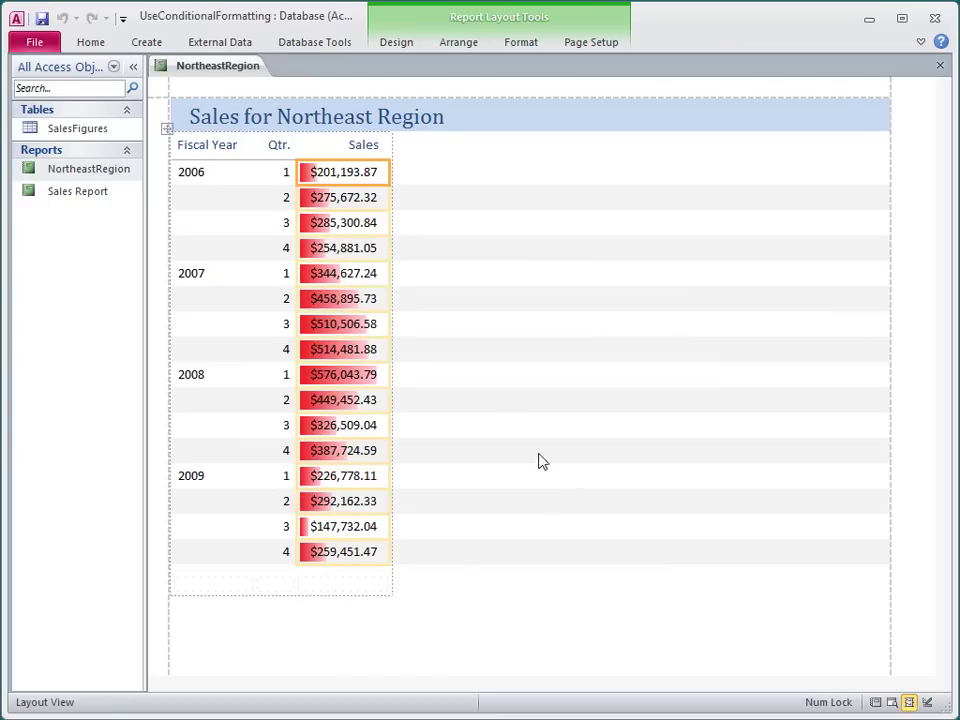
right_click(235, 66)
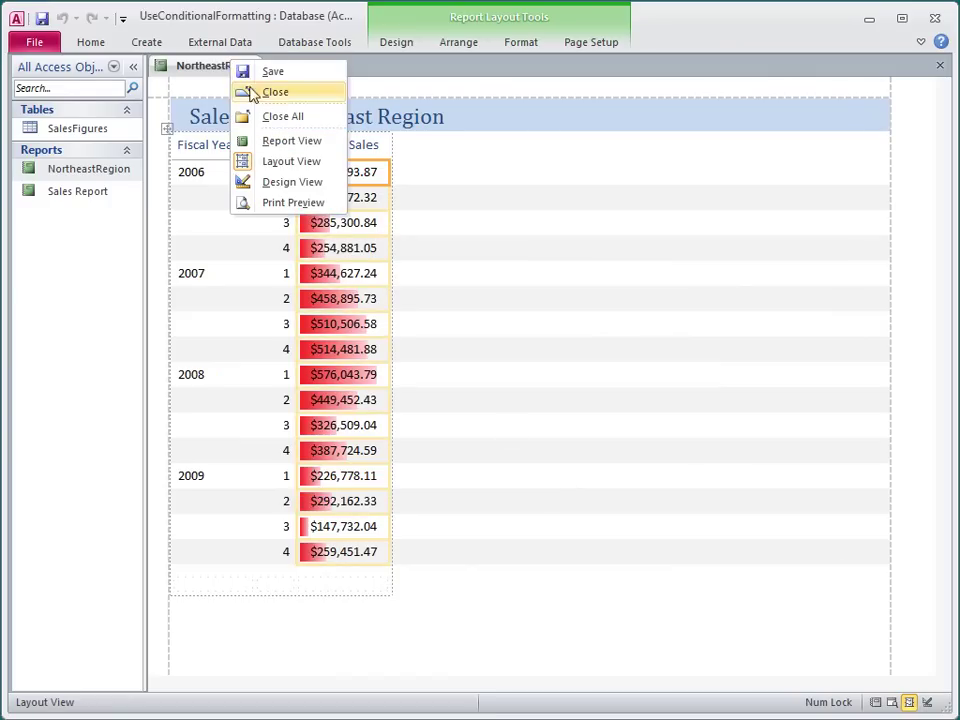
left_click(286, 142)
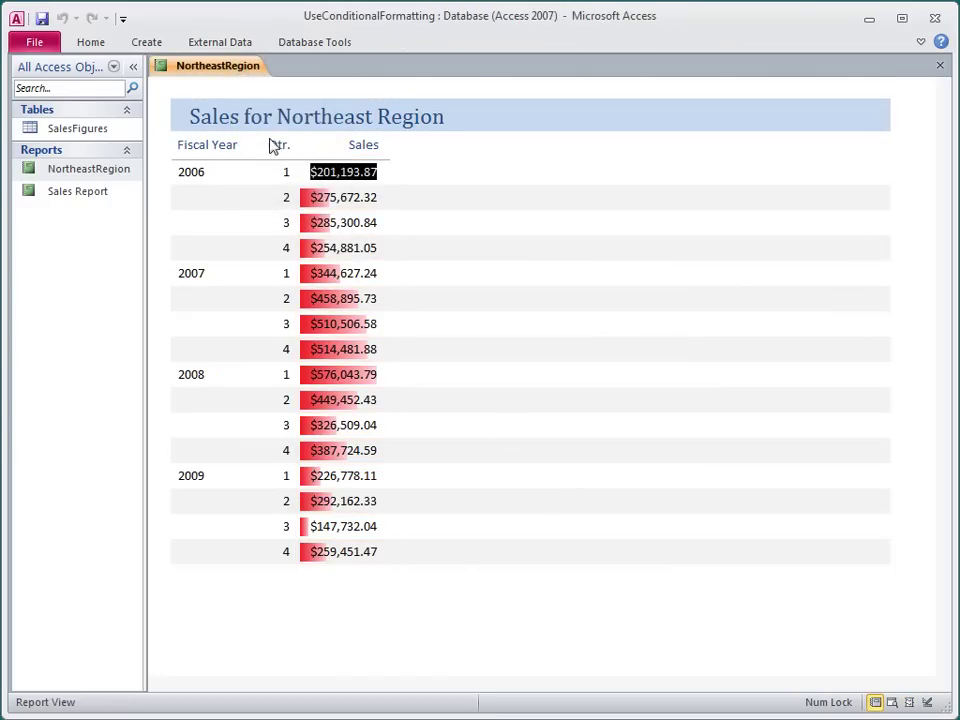
left_click(217, 176)
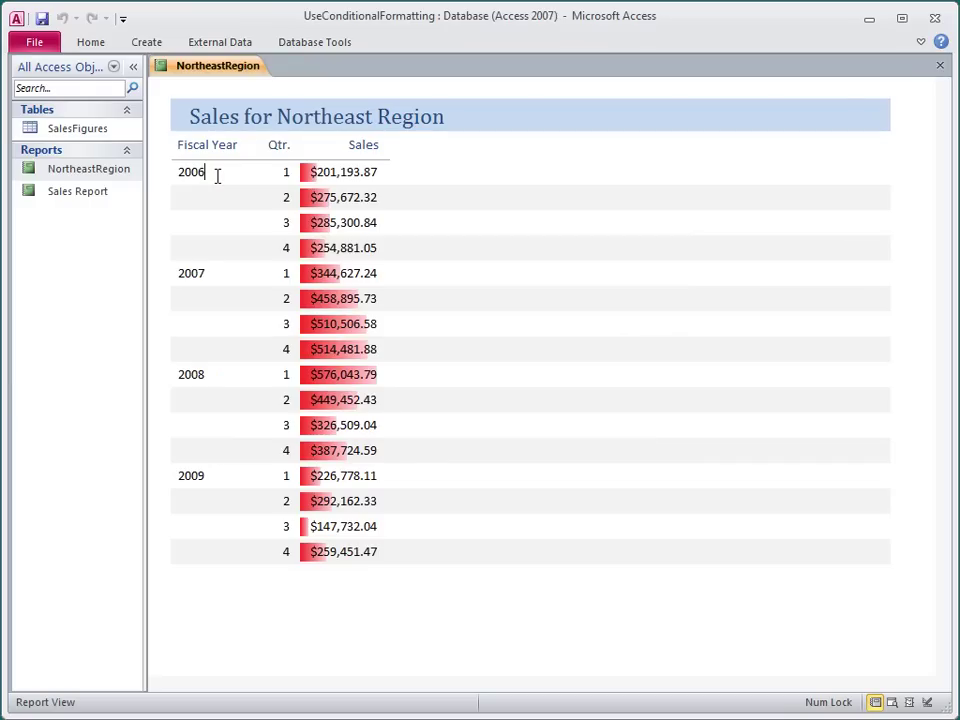